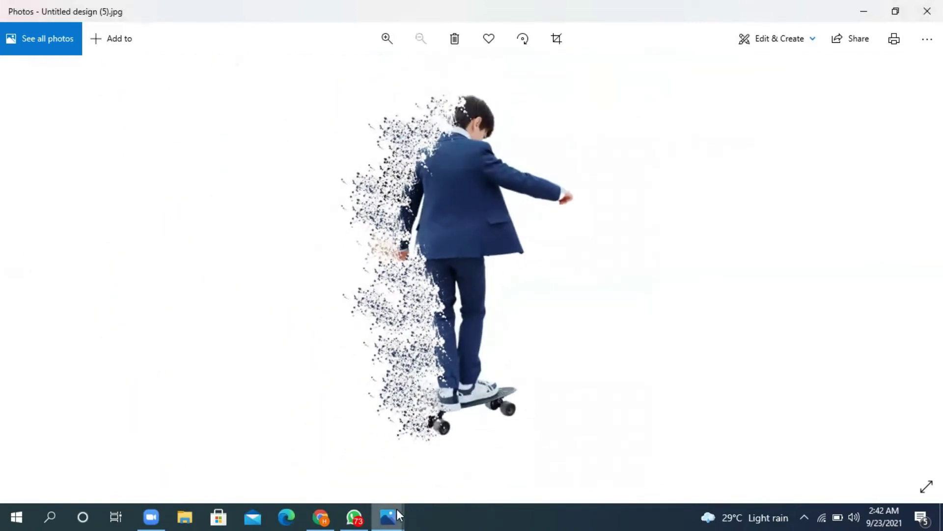
Step: Compare the original pexels-thirdman-8926892.jpg photo with the finished dispersion effect in Untitled design (5).jpg
mouse_move(398, 515)
click(463, 469)
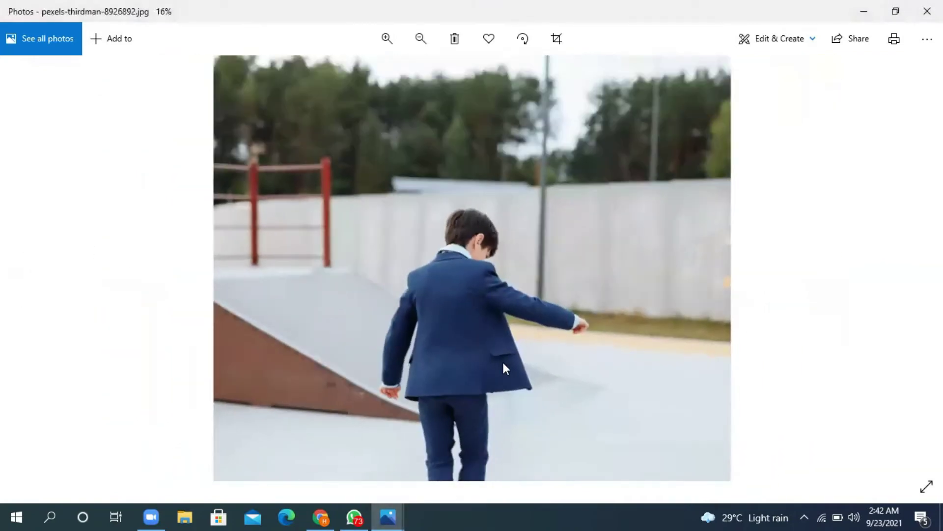
scroll(502, 360, down, 2)
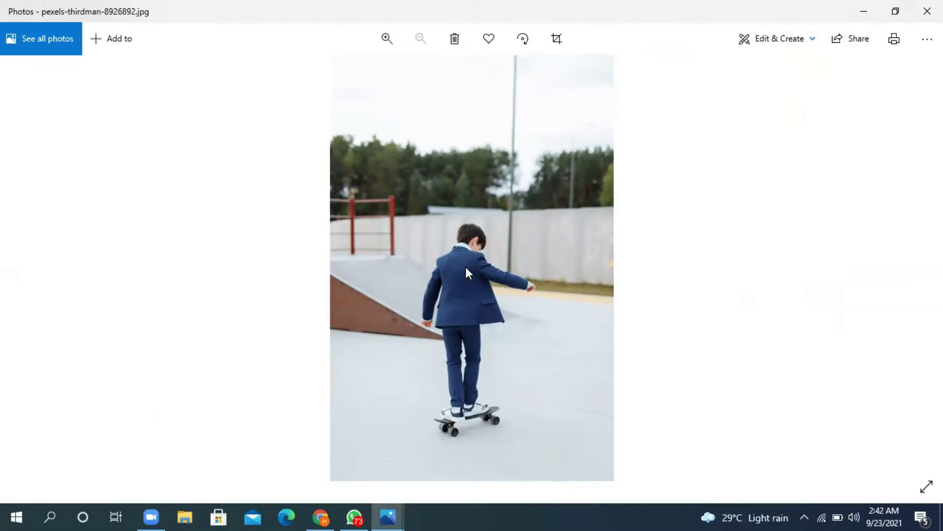
mouse_move(388, 516)
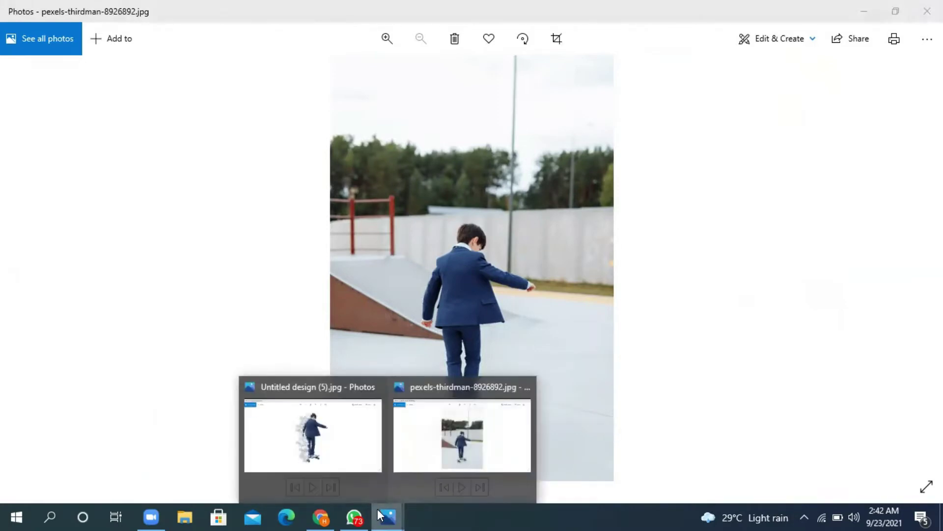
click(305, 445)
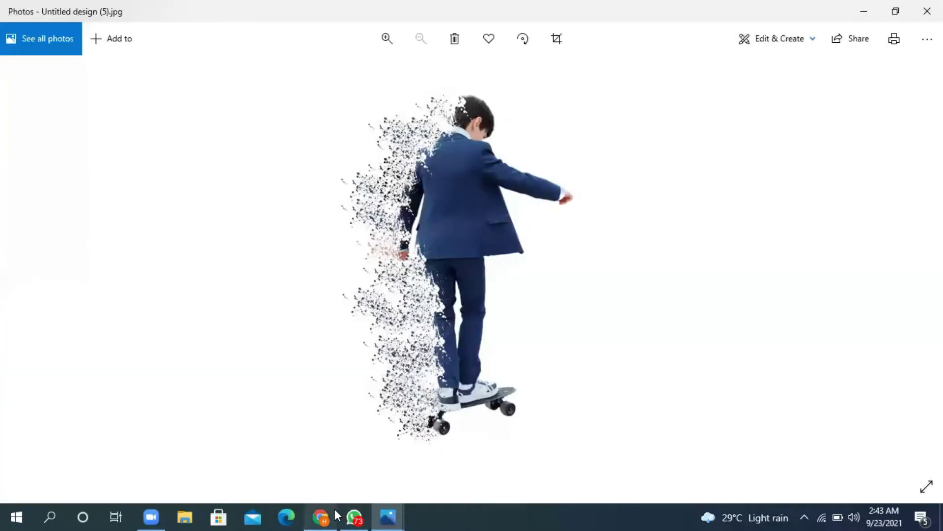
Step: Switch to the Canva Instagram Post design and delete the existing skateboarder photo from the page
mouse_move(332, 512)
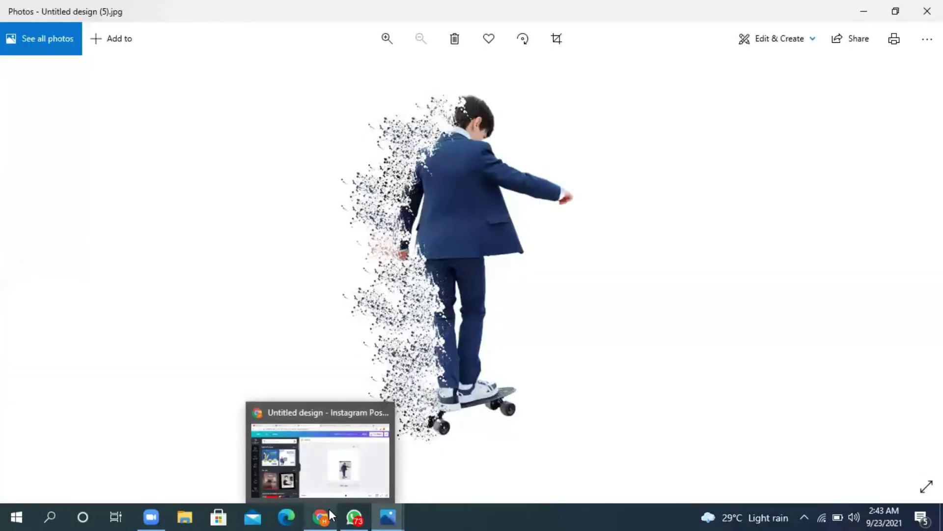
click(328, 509)
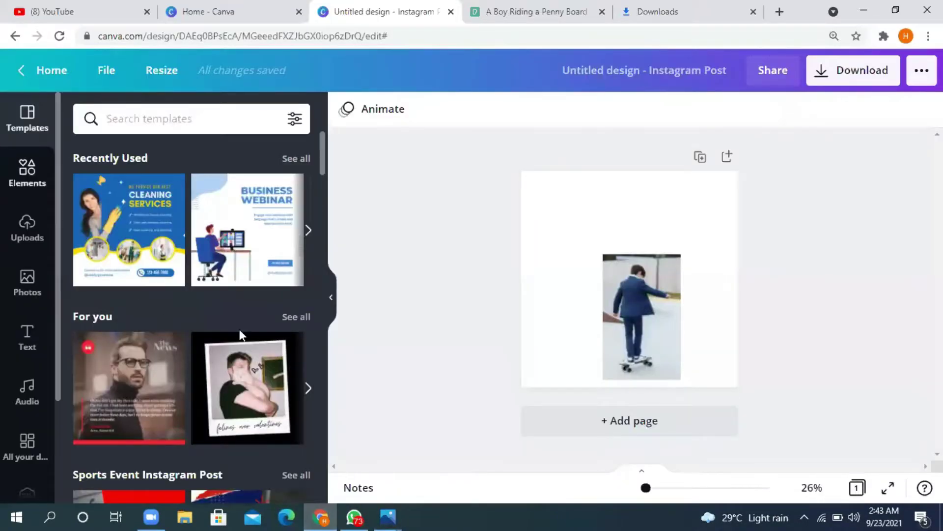
drag(814, 377, 880, 354)
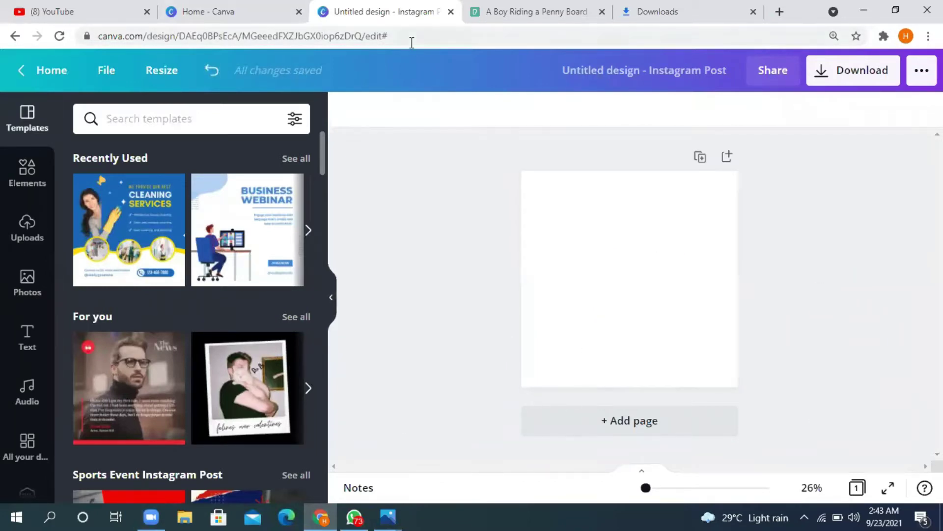
Step: Add the uploaded photo of the boy on the skateboard to the blank page
click(15, 246)
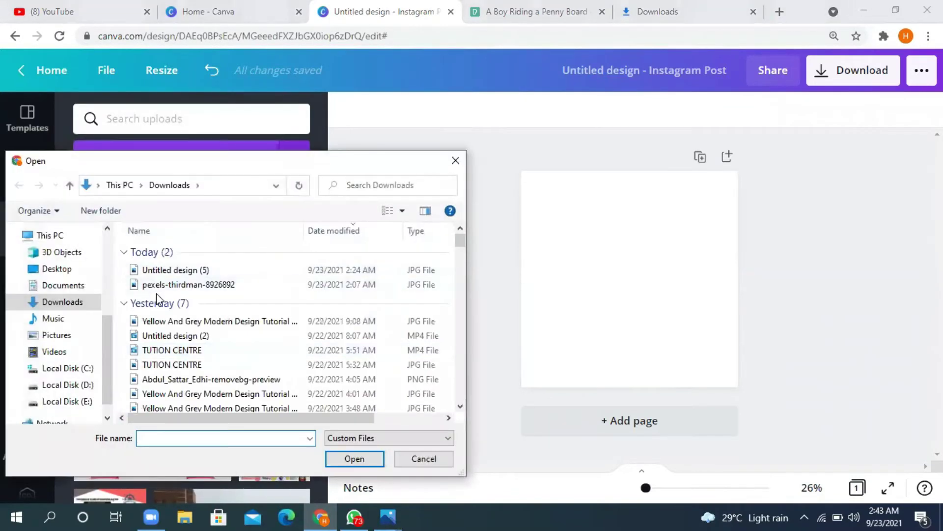
click(169, 285)
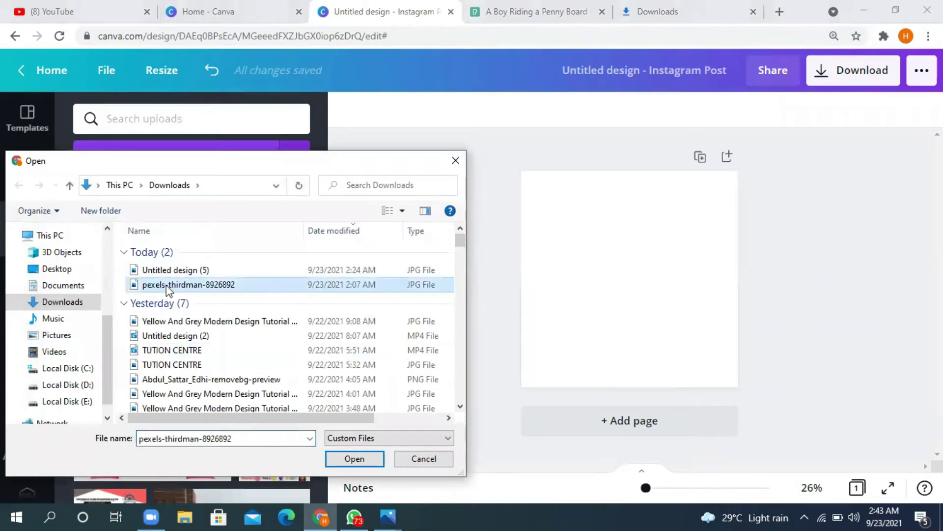
click(456, 160)
click(102, 332)
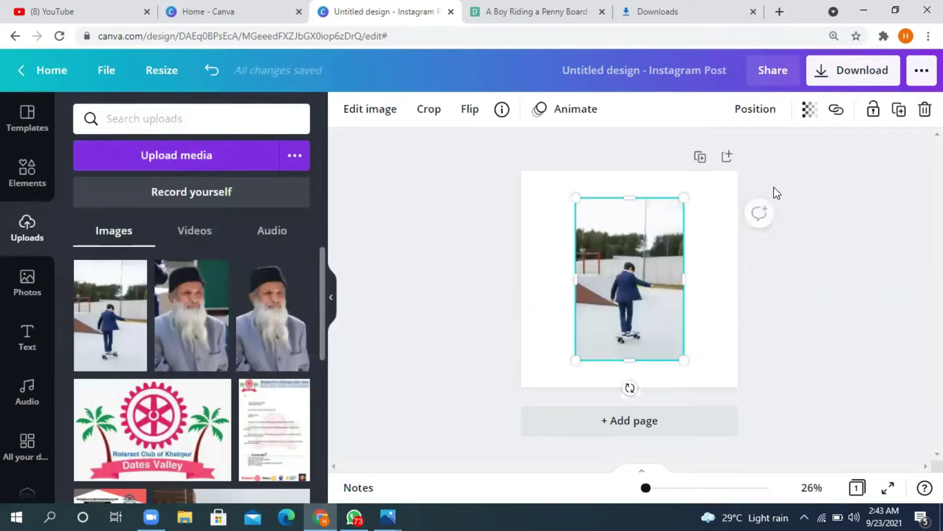
Step: Remove the background from the skateboarder photo so only the boy and his board remain
click(372, 110)
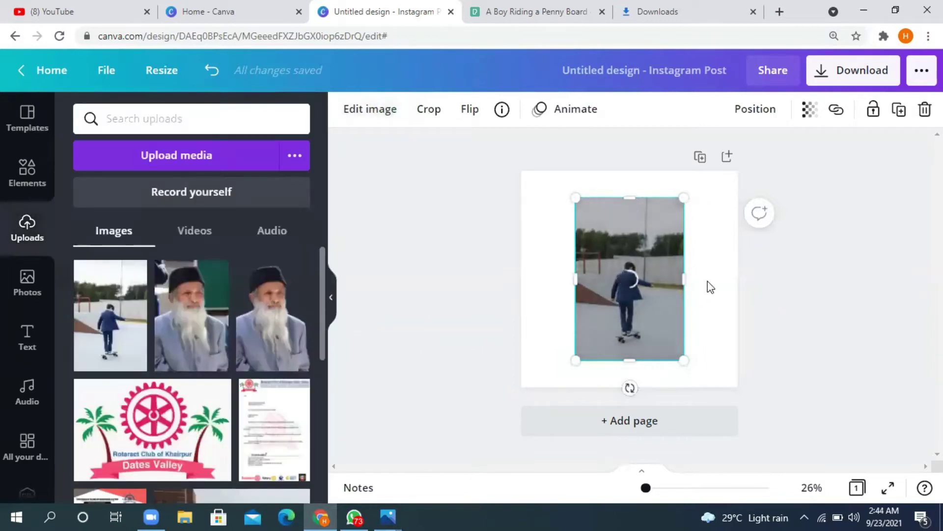
click(728, 259)
click(27, 189)
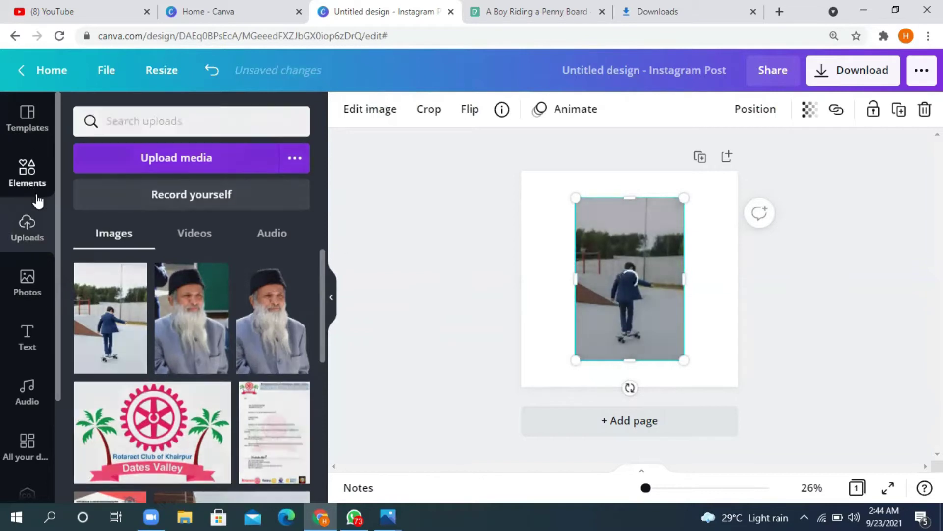
click(189, 119)
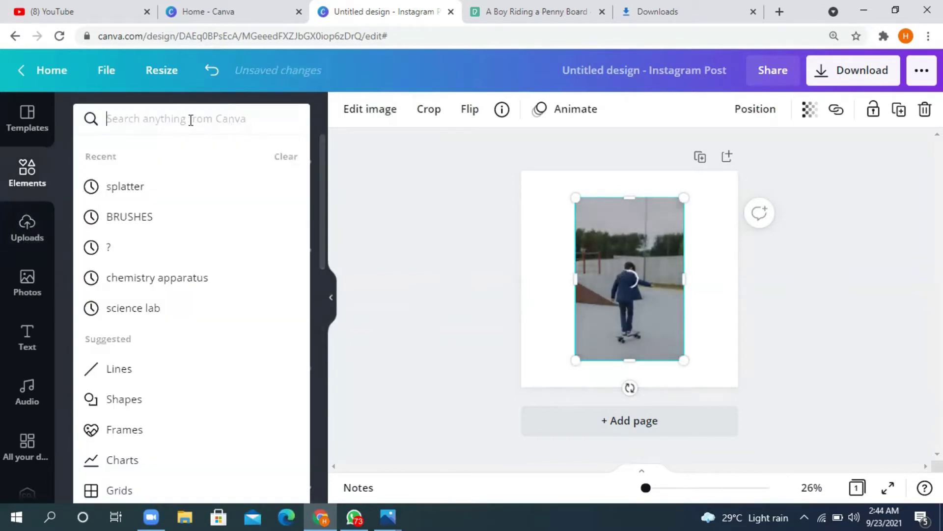
click(461, 217)
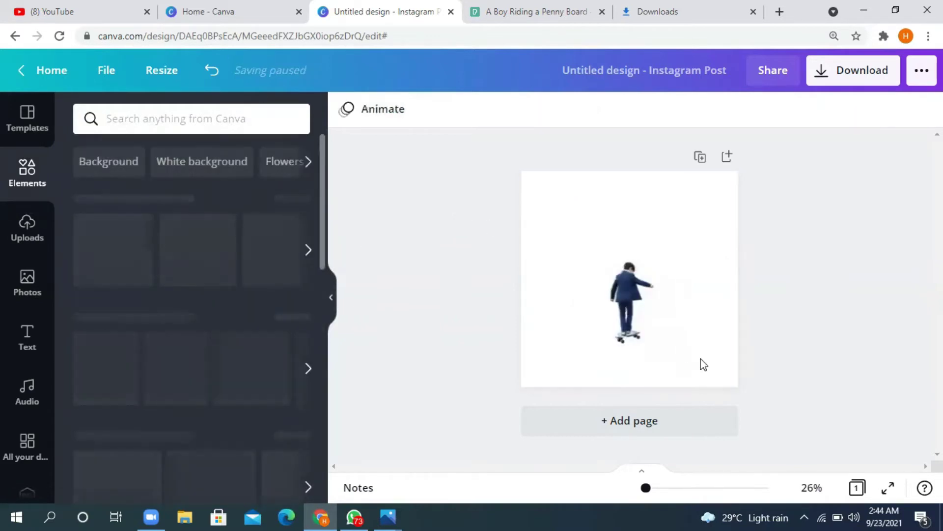
Step: Crop the empty margins on all four sides of the cut-out photo close to the boy
click(673, 347)
drag(630, 199, 644, 258)
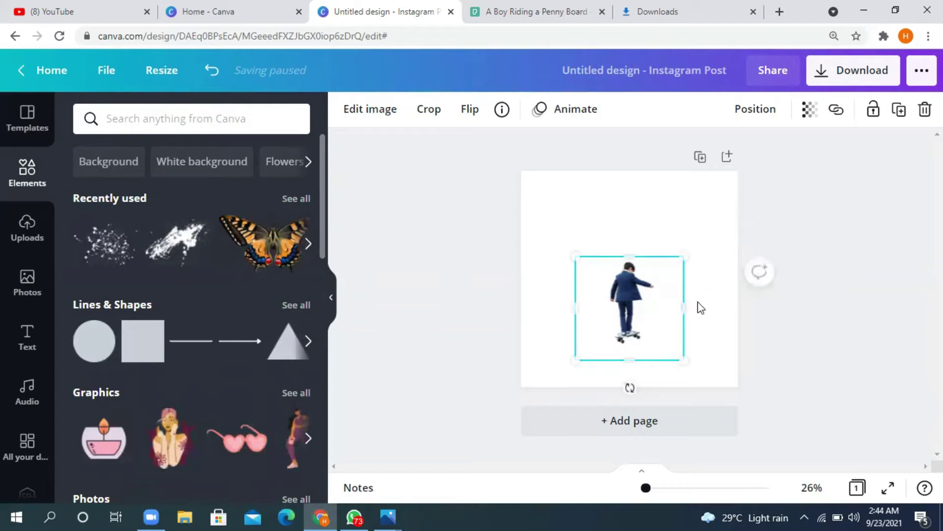
mouse_move(680, 307)
mouse_down()
mouse_move(653, 305)
mouse_move(661, 305)
mouse_up()
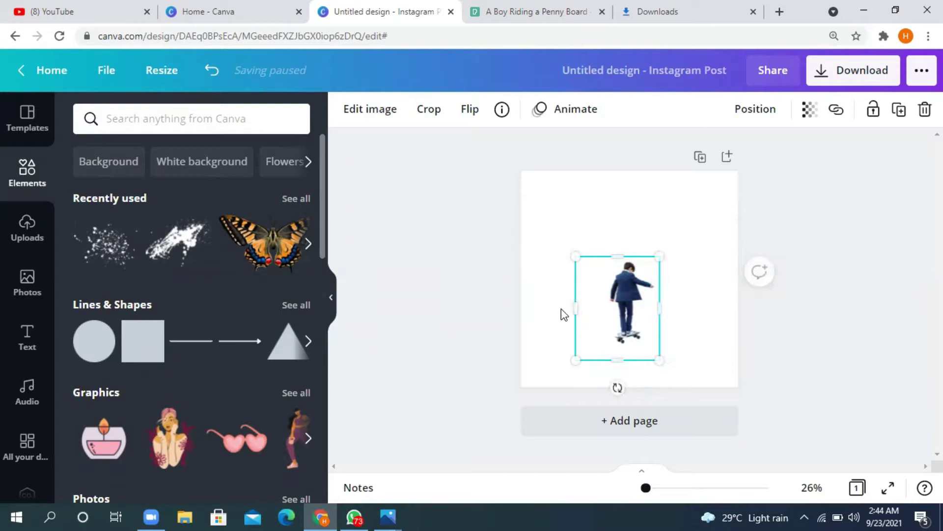
drag(588, 311, 602, 306)
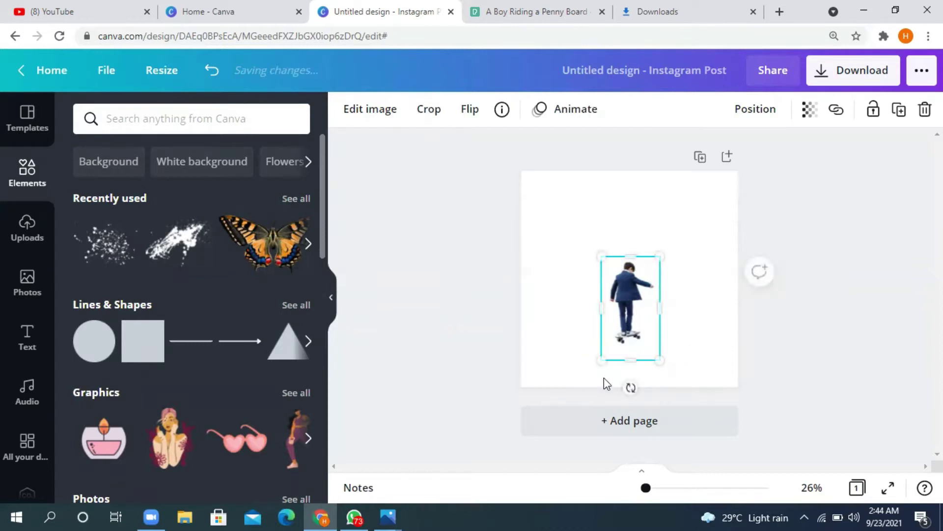
drag(627, 360, 633, 345)
click(808, 348)
Step: Enlarge the cropped boy cut-out to nearly the full page height and position it around the page centre
click(607, 295)
drag(594, 235, 548, 189)
drag(655, 348, 691, 370)
drag(644, 314, 664, 322)
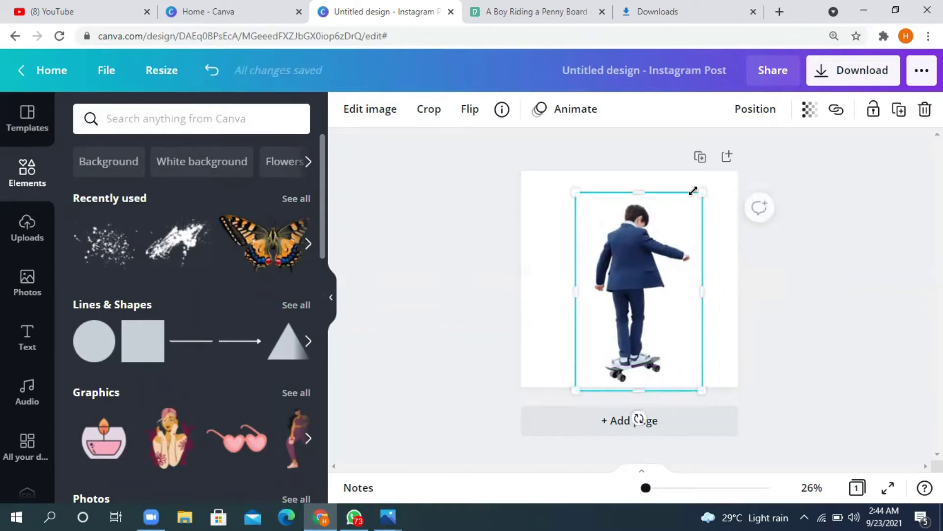
mouse_move(707, 192)
mouse_down()
mouse_move(729, 183)
mouse_move(718, 190)
mouse_up()
click(870, 318)
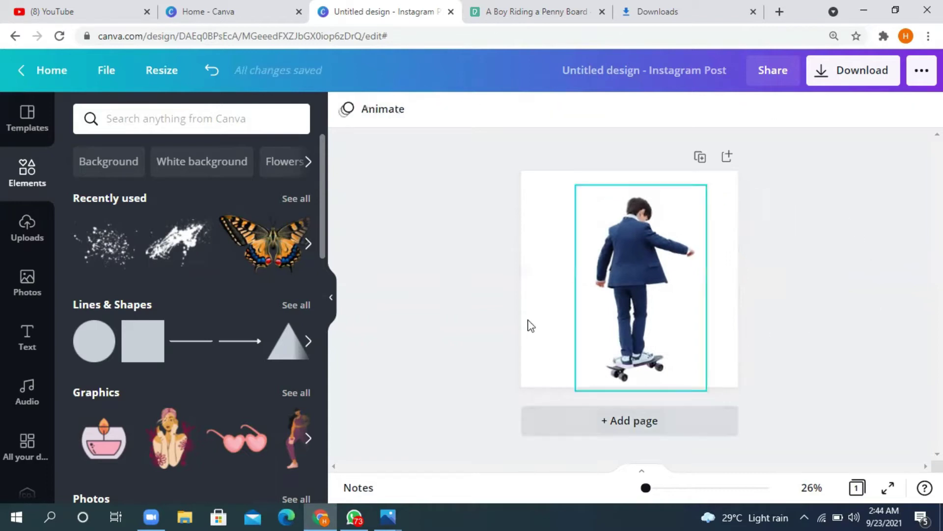
Step: Search the elements for "splatter" and limit the results to free items
drag(647, 492, 652, 491)
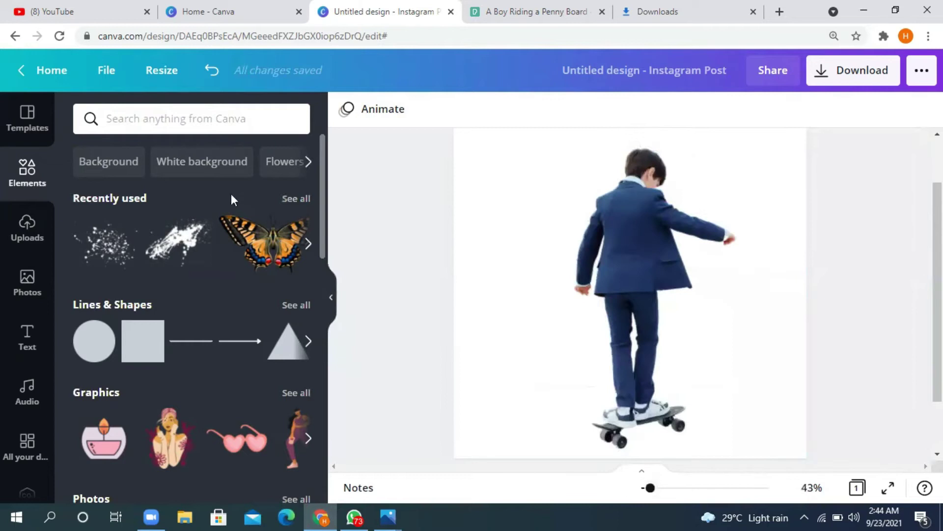
click(164, 123)
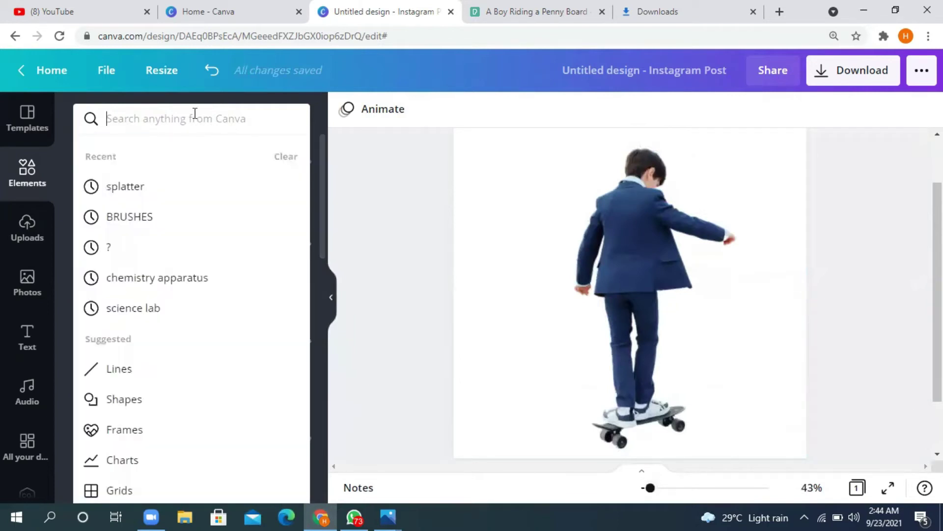
click(148, 197)
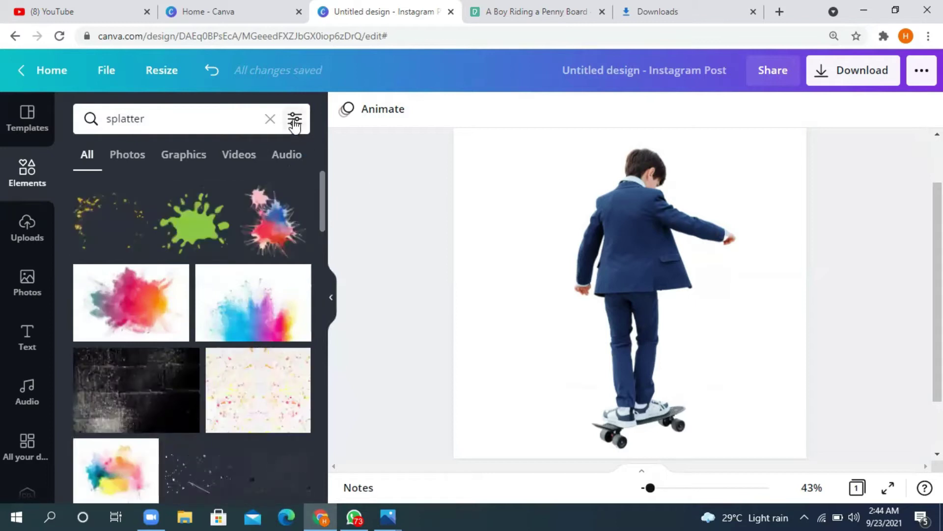
click(295, 119)
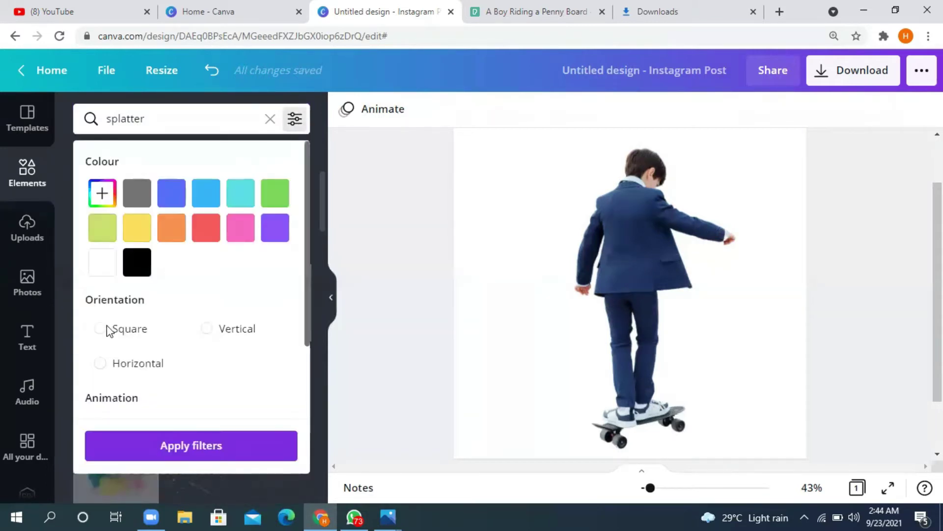
click(123, 342)
scroll(123, 344, down, 2)
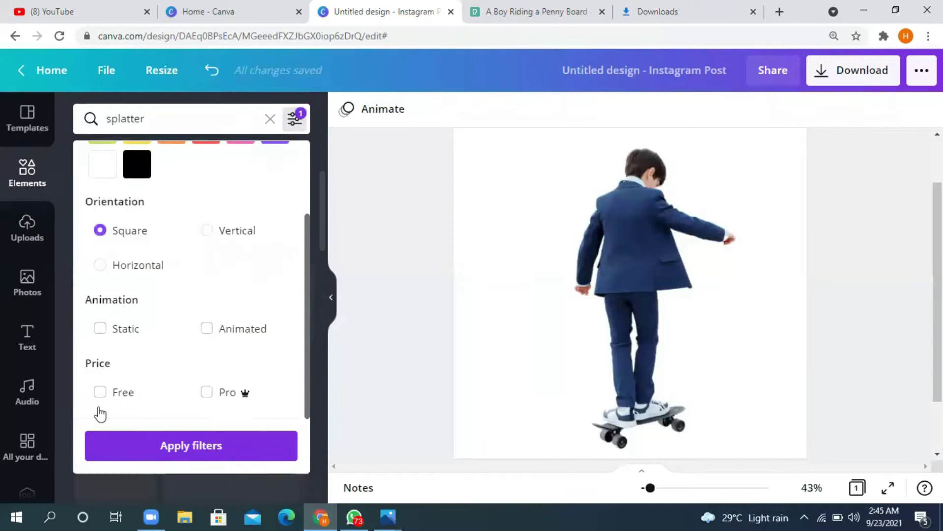
click(105, 387)
scroll(105, 387, up, 2)
click(100, 329)
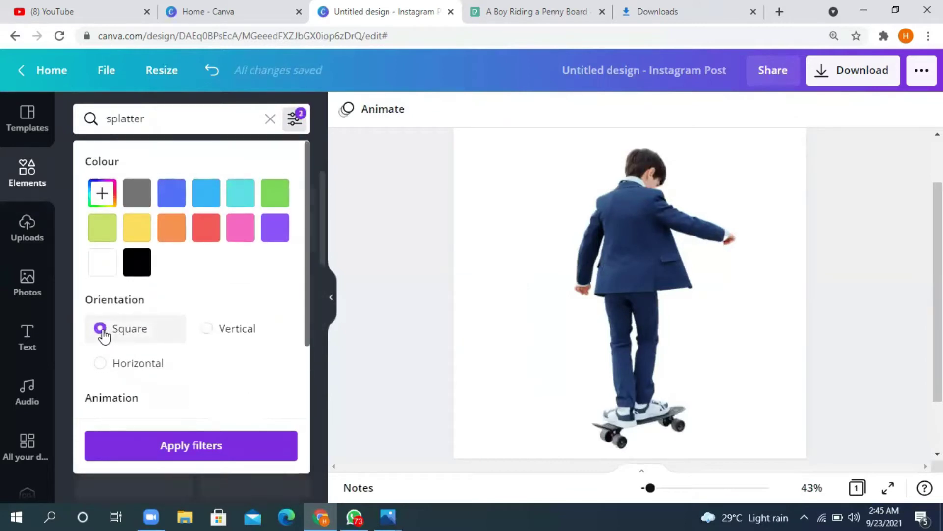
click(170, 450)
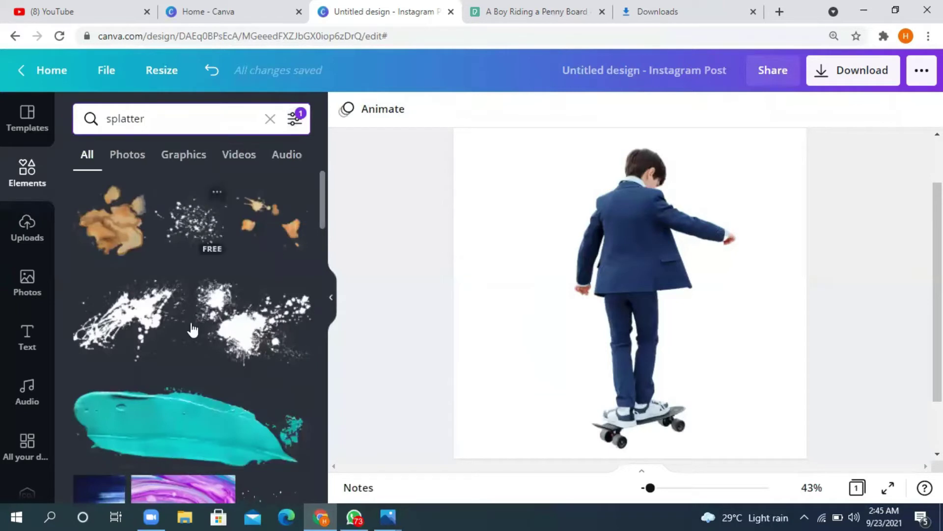
Step: Add the streaky, diagonal paint splatter graphic and place it over the boy's left arm and back edge
scroll(144, 336, down, 6)
scroll(144, 332, down, 9)
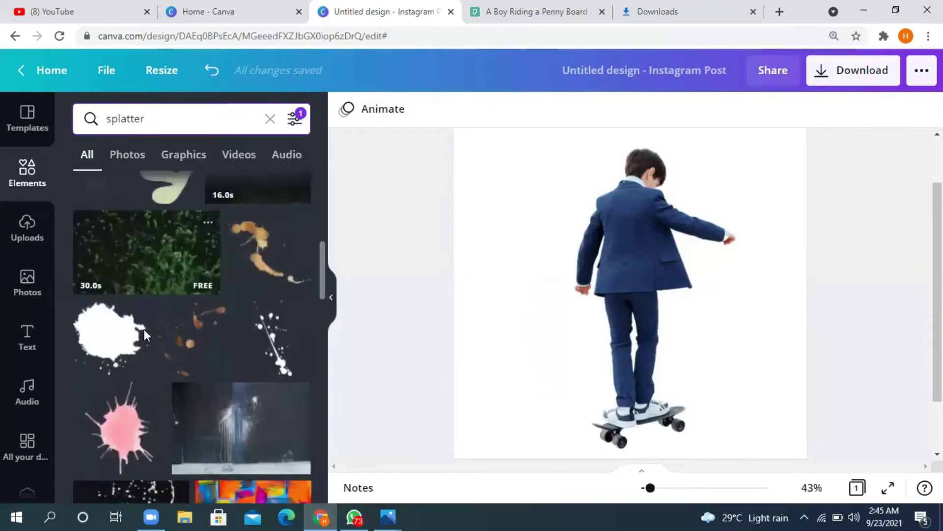
scroll(147, 335, up, 10)
scroll(146, 335, up, 5)
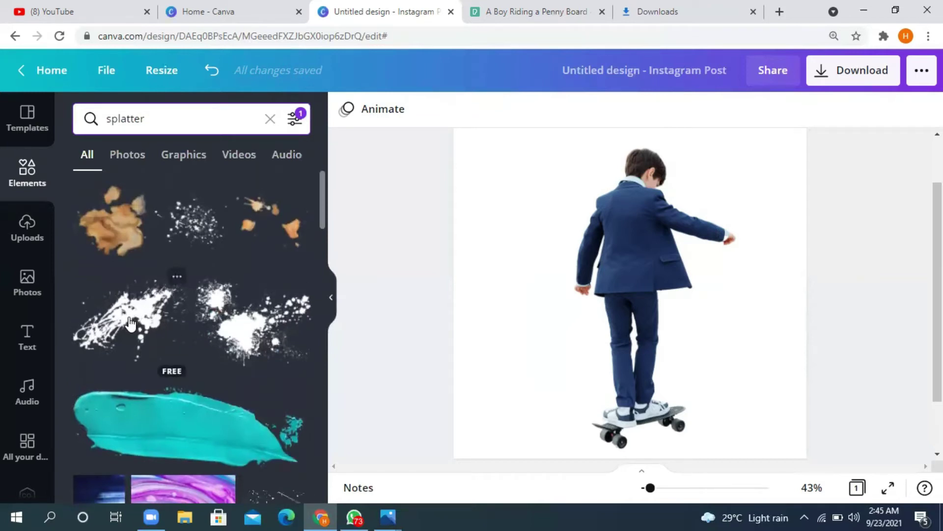
click(130, 322)
drag(658, 284, 578, 256)
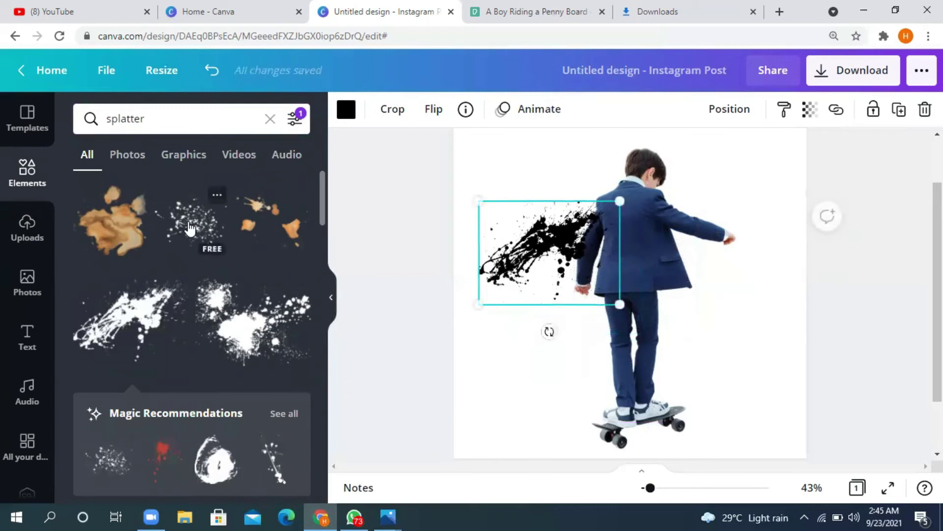
Step: Add the recommended splatter of fine scattered dots and place it in the page's upper-left corner, above the streaky splatter
click(101, 463)
scroll(192, 445, down, 6)
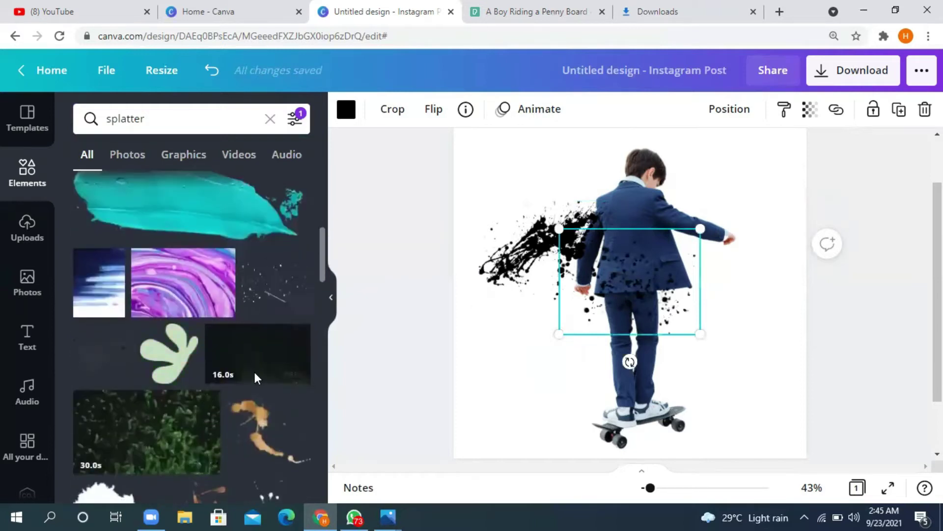
scroll(254, 378, down, 5)
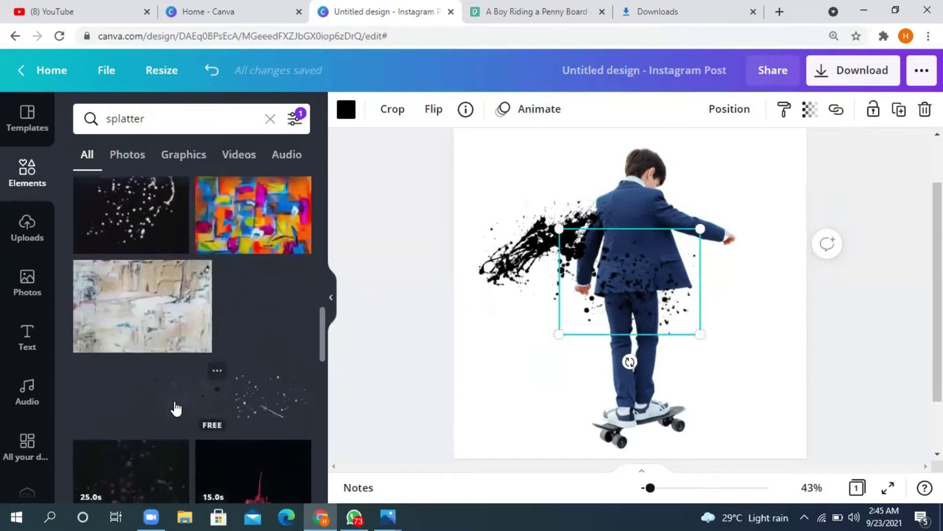
scroll(253, 311, down, 5)
scroll(100, 248, down, 5)
scroll(160, 362, down, 5)
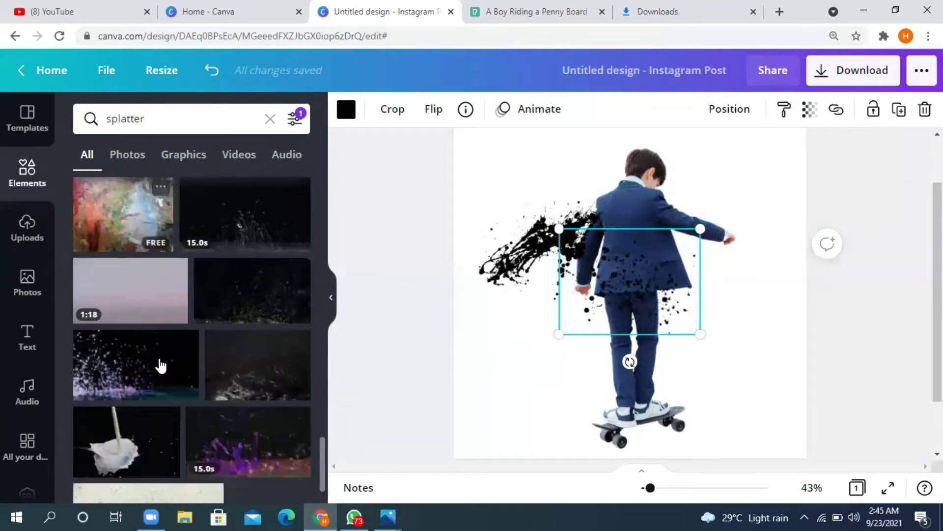
scroll(175, 360, up, 10)
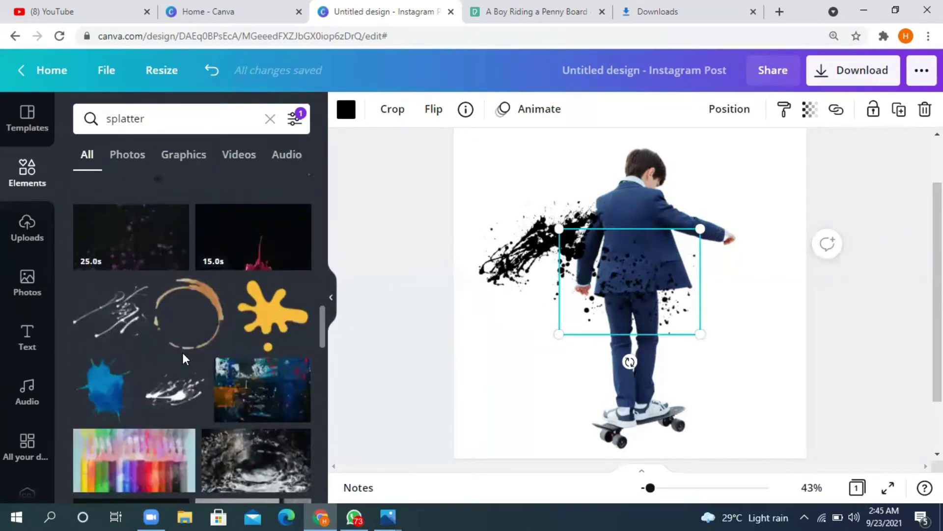
scroll(276, 265, up, 5)
scroll(275, 264, up, 2)
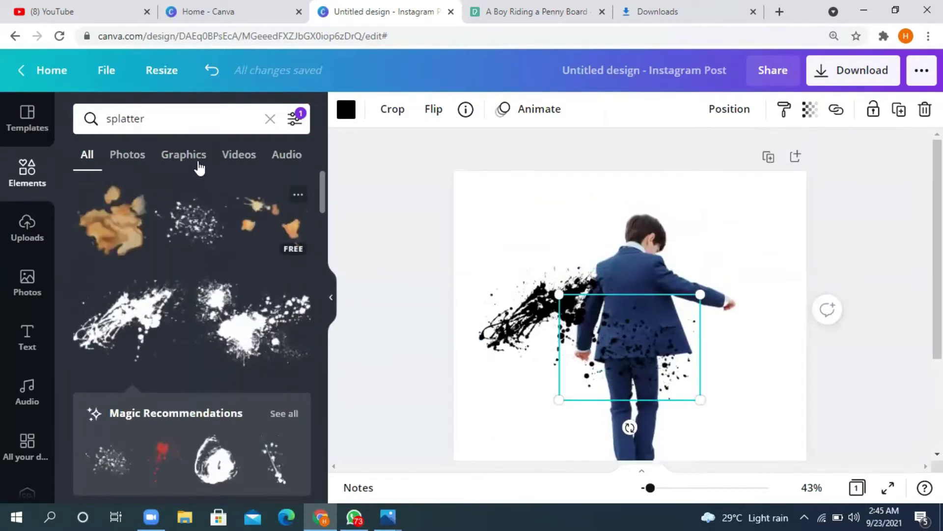
drag(645, 347, 528, 219)
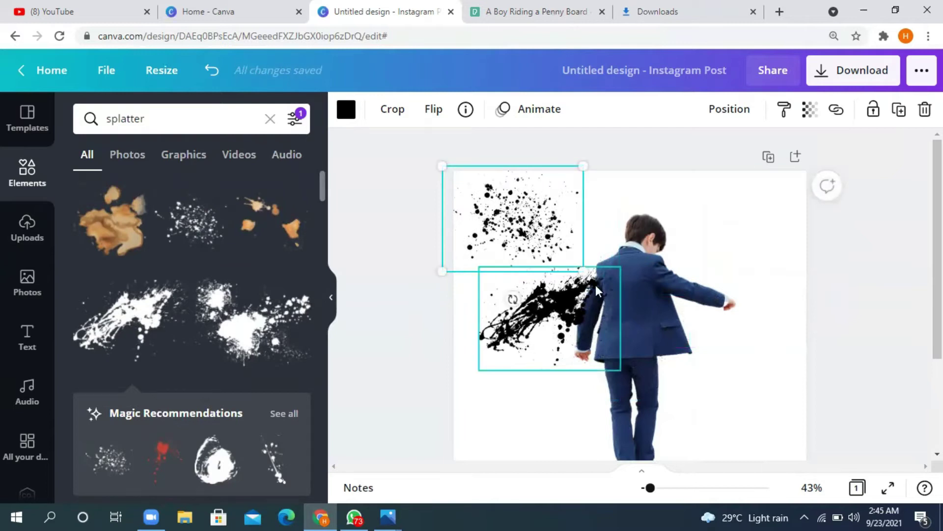
Step: Shrink the streaky splatter, tilt it and place it against the outer edge of the boy's left shoulder
click(606, 277)
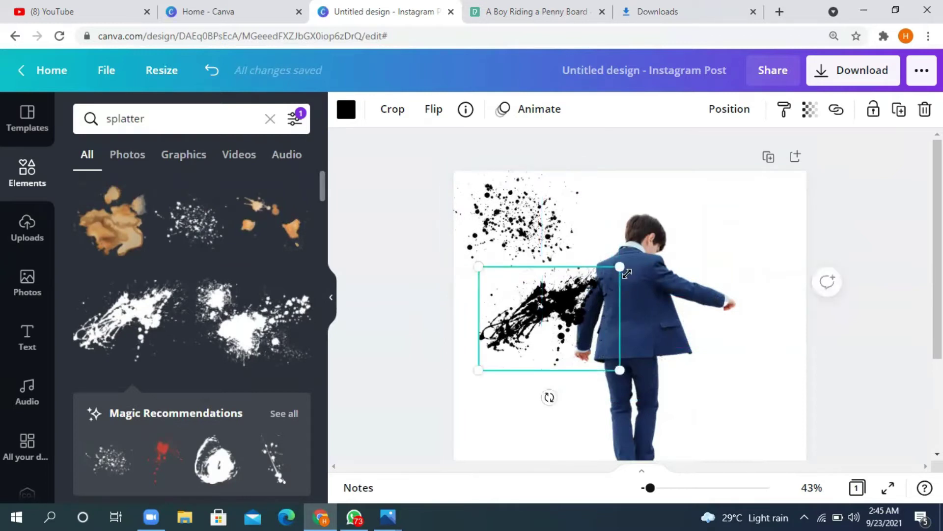
drag(621, 267, 542, 324)
mouse_move(489, 357)
mouse_down()
mouse_move(554, 282)
mouse_move(593, 264)
mouse_move(579, 265)
mouse_move(592, 290)
mouse_move(621, 283)
mouse_move(634, 255)
mouse_move(629, 236)
mouse_move(596, 240)
mouse_move(606, 215)
mouse_move(608, 249)
mouse_up()
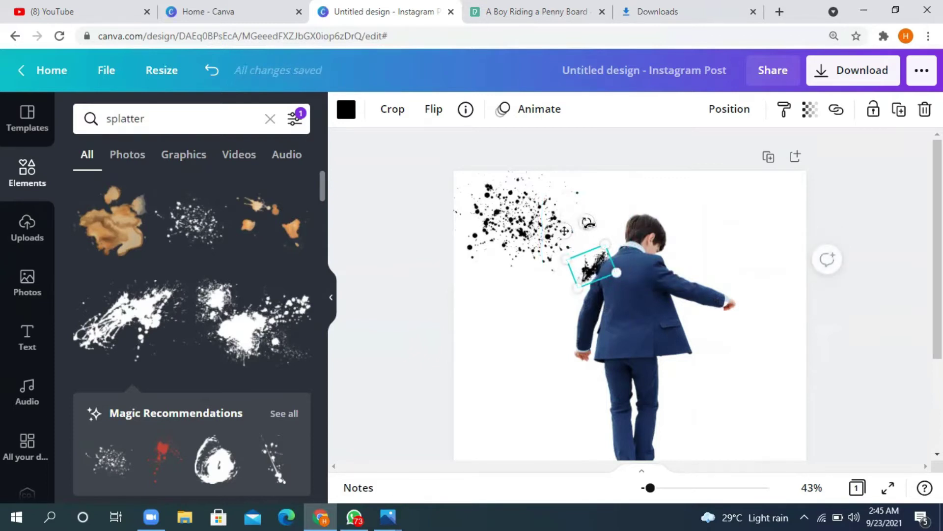
drag(588, 223, 597, 253)
drag(593, 269, 590, 272)
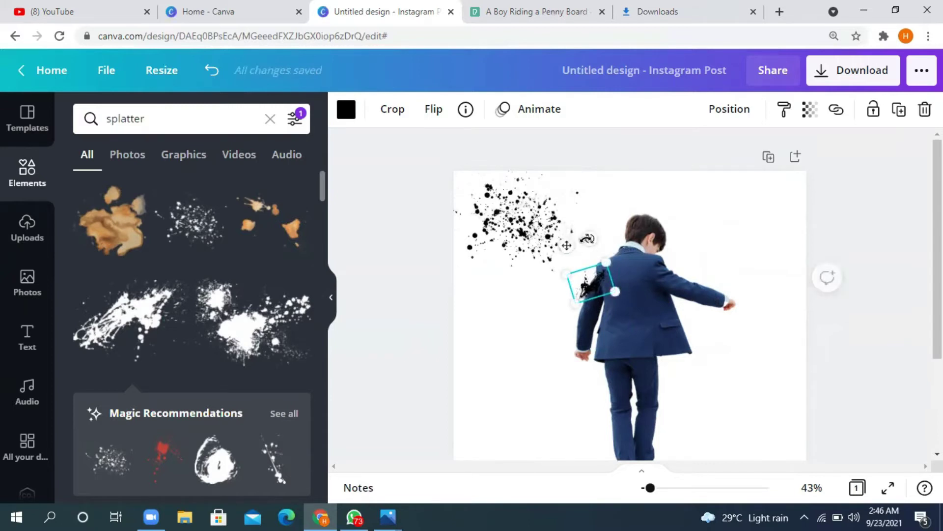
drag(588, 239, 579, 237)
mouse_move(595, 281)
mouse_down()
mouse_move(582, 271)
mouse_move(594, 279)
mouse_up()
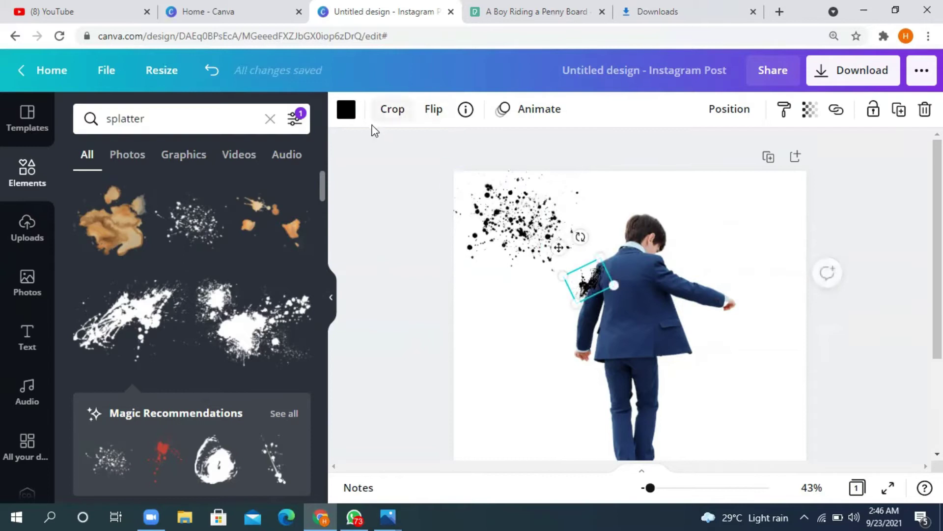
Step: Recolour the small streaky splatter white and fit it over the edge of the boy's left shoulder
click(345, 110)
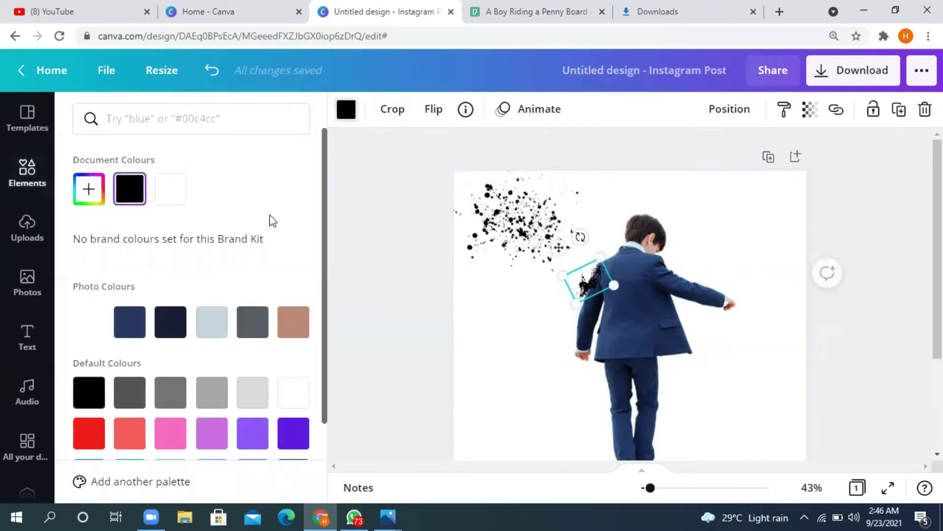
click(180, 193)
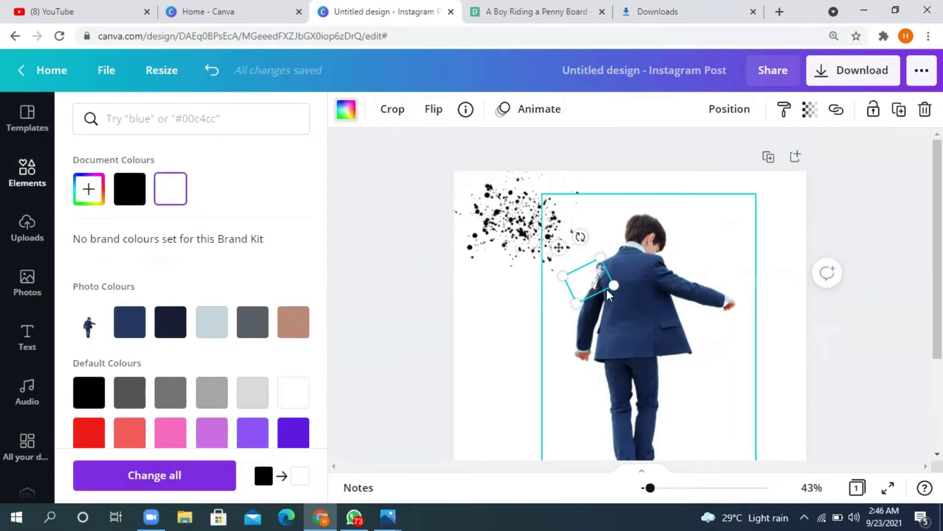
drag(589, 290, 585, 279)
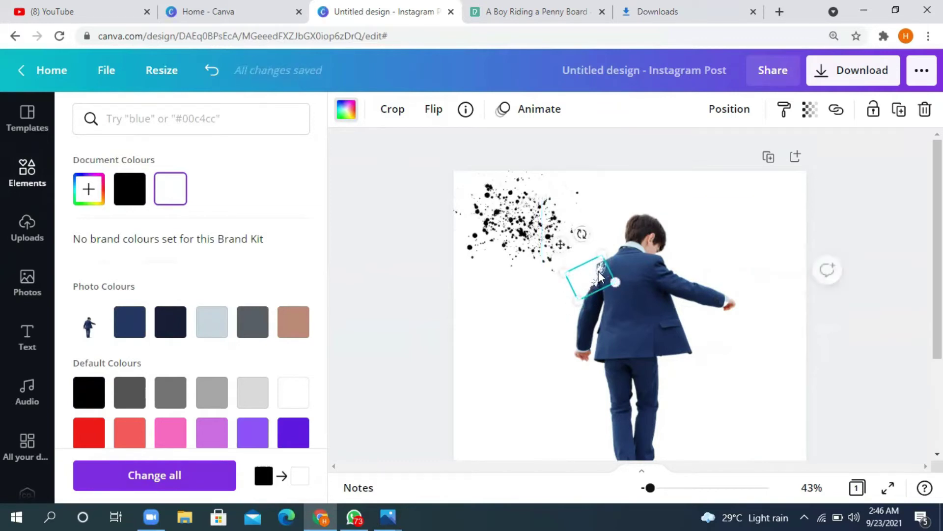
Step: Place copies of the white splatter down the boy's left arm to the hand and jacket hem, tilting the hem copy further
drag(589, 281, 582, 316)
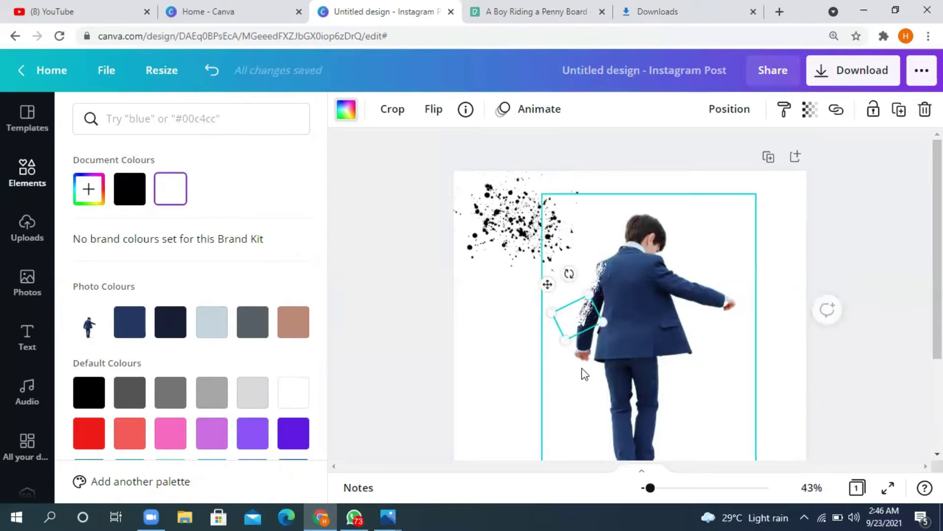
drag(587, 321, 579, 341)
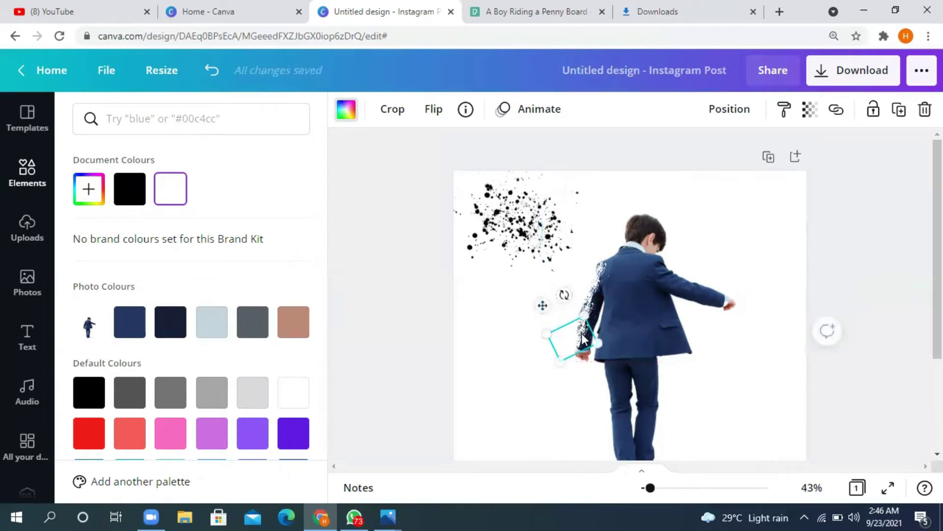
drag(589, 337, 613, 366)
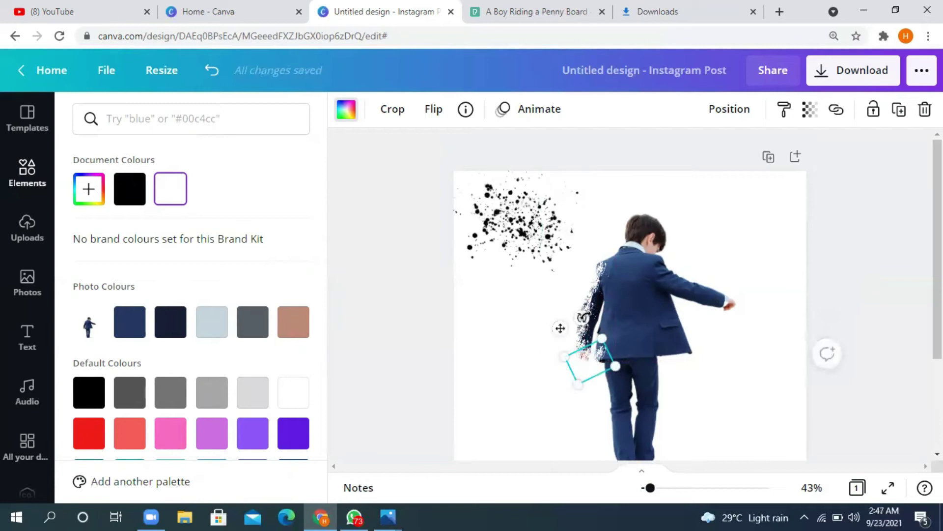
drag(582, 318, 573, 316)
drag(623, 388, 597, 365)
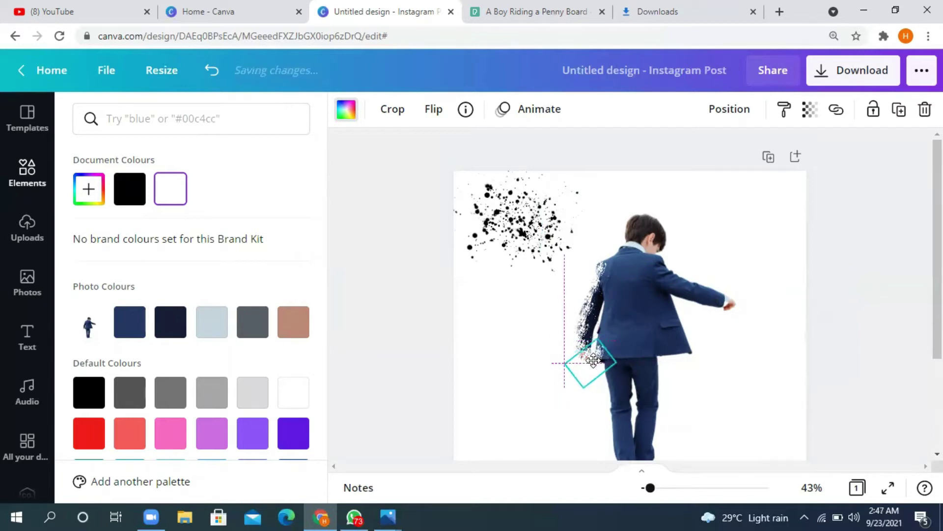
drag(570, 322, 561, 329)
Step: Place copies of the tilted white splatter down the outer edge of the boy's left leg, from thigh to ankle
drag(594, 372, 619, 417)
drag(628, 454, 628, 455)
scroll(625, 305, down, 3)
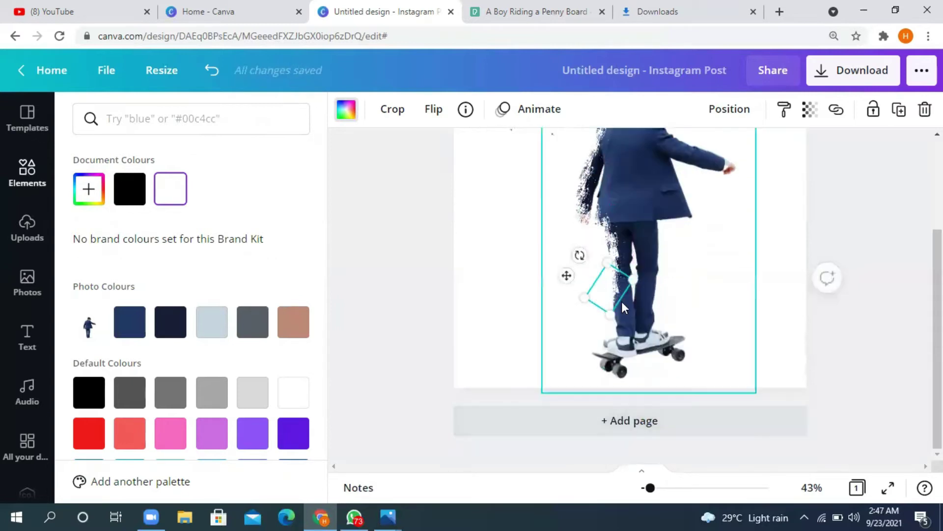
drag(625, 284, 612, 332)
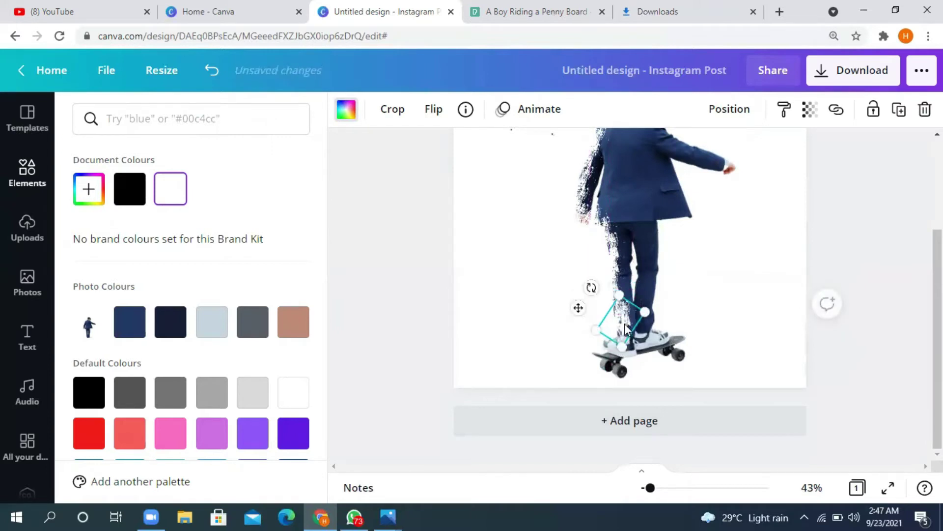
mouse_move(618, 322)
mouse_down()
mouse_move(620, 337)
mouse_move(609, 327)
mouse_up()
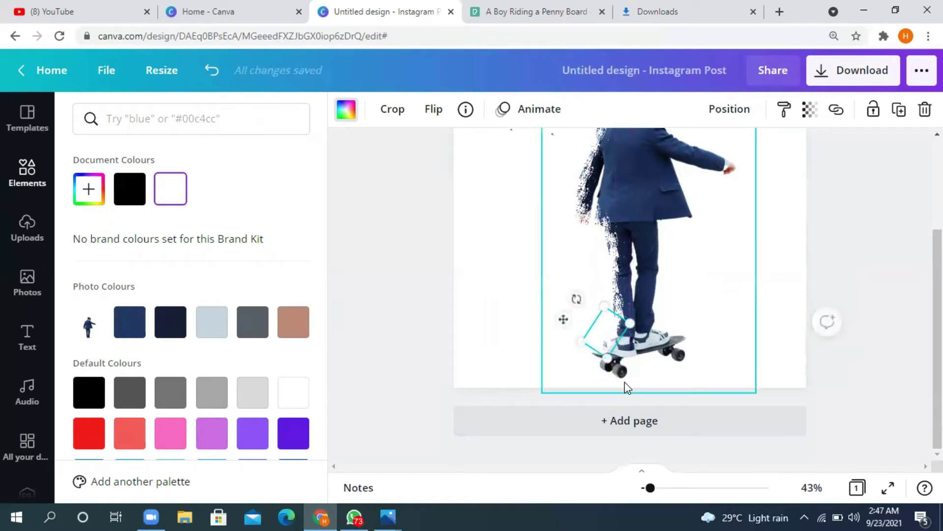
key(Escape)
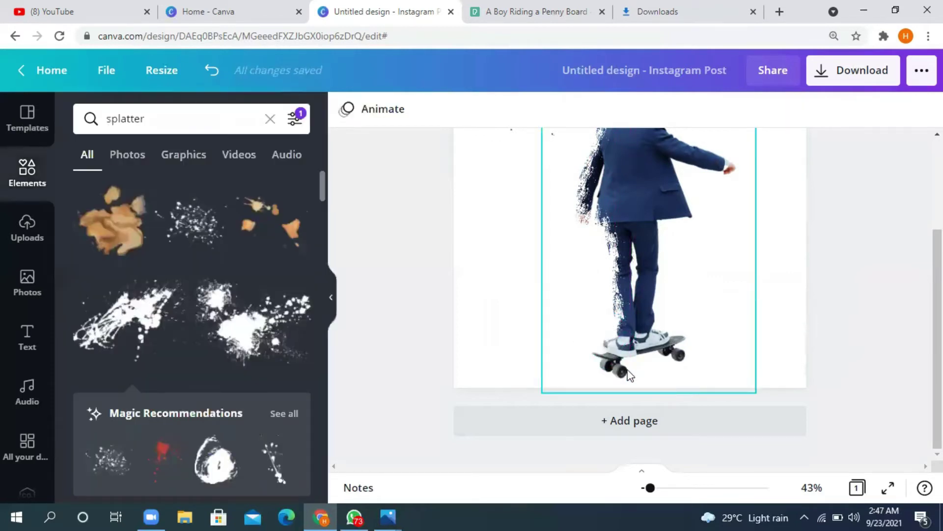
Step: Rotate a white splatter from the leg and place it over the back of the boy's head
click(624, 332)
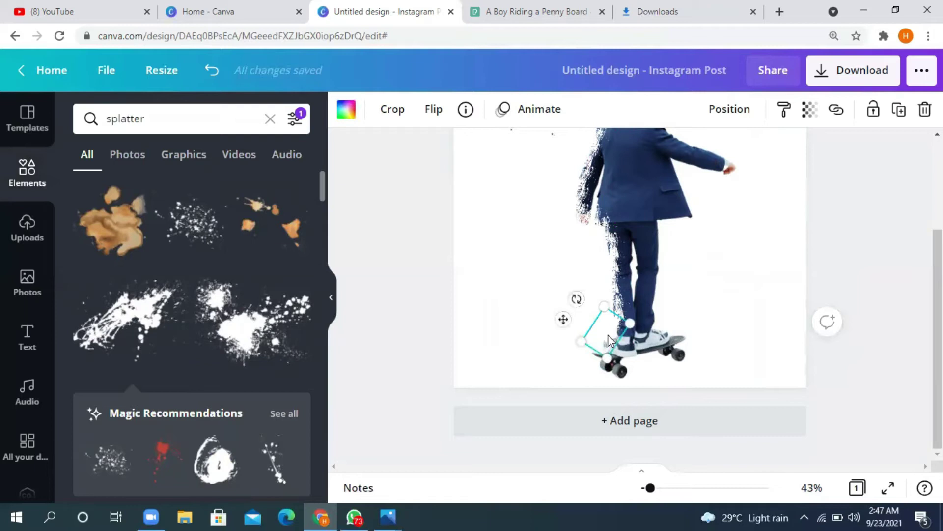
drag(608, 335, 616, 256)
scroll(626, 343, up, 3)
drag(609, 213, 615, 218)
drag(611, 269, 619, 233)
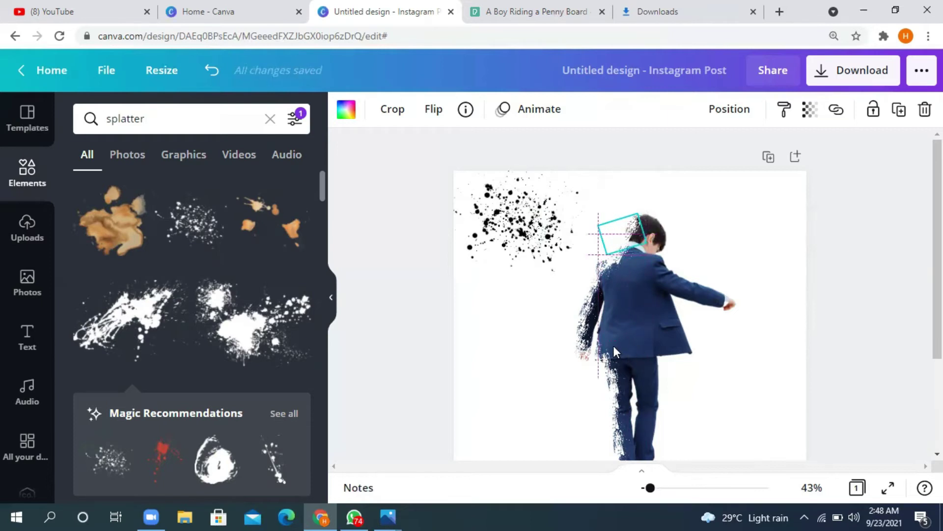
click(836, 313)
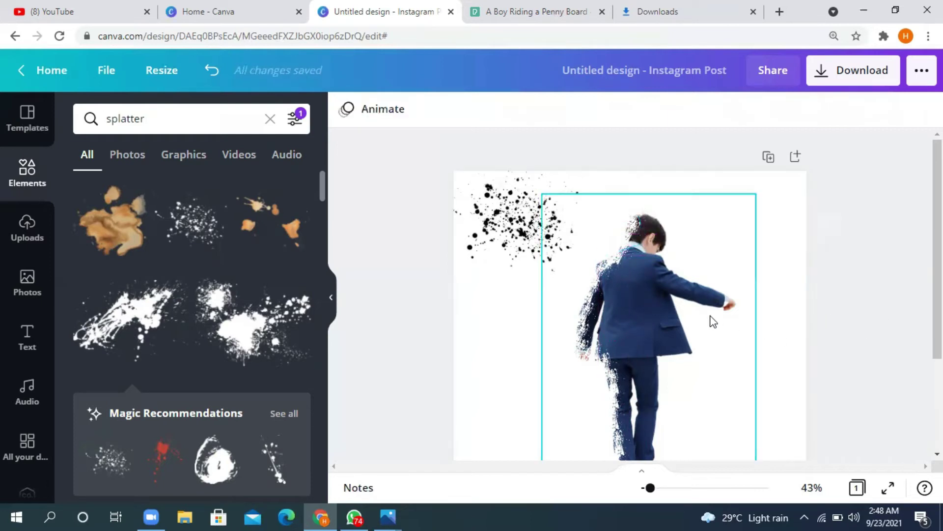
scroll(654, 326, down, 3)
scroll(642, 322, up, 3)
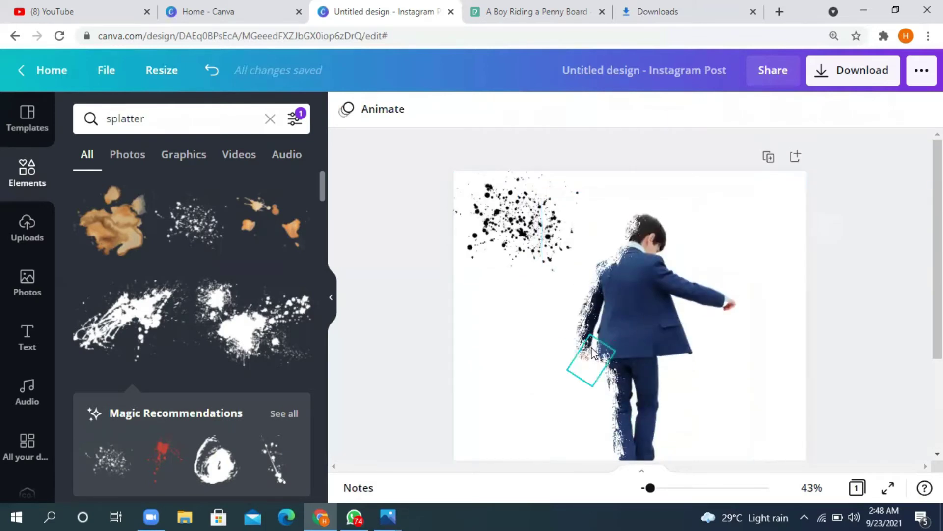
Step: Shrink and rotate the black fine-dot splatter and place it beside the back of the boy's head
click(501, 230)
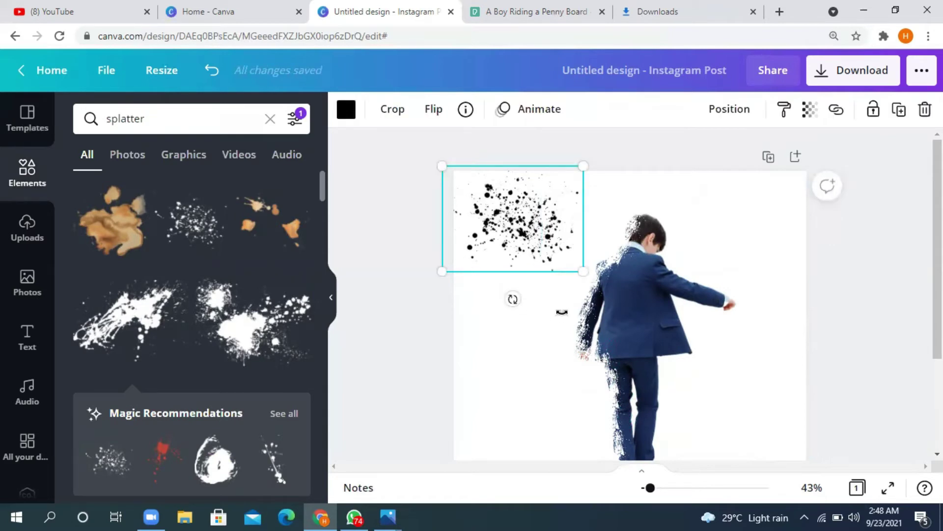
drag(512, 299, 485, 217)
drag(517, 176, 509, 214)
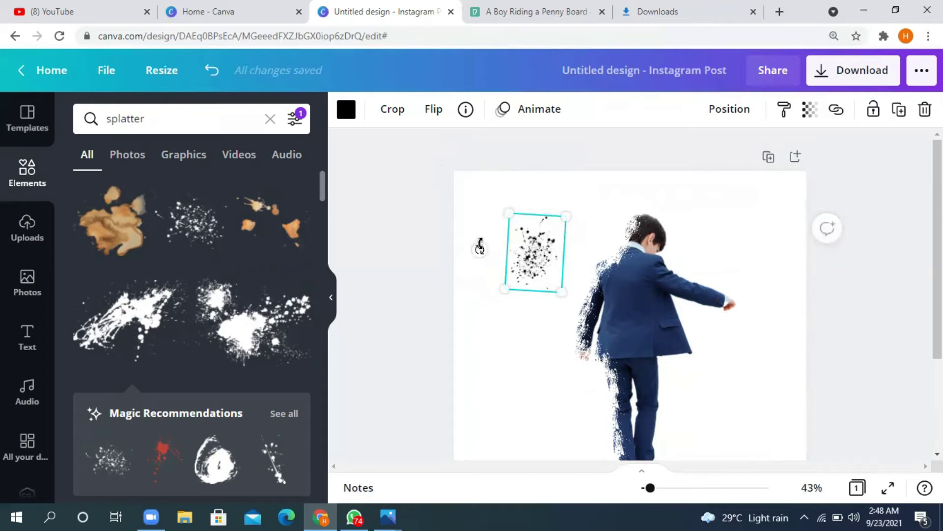
drag(480, 250, 617, 236)
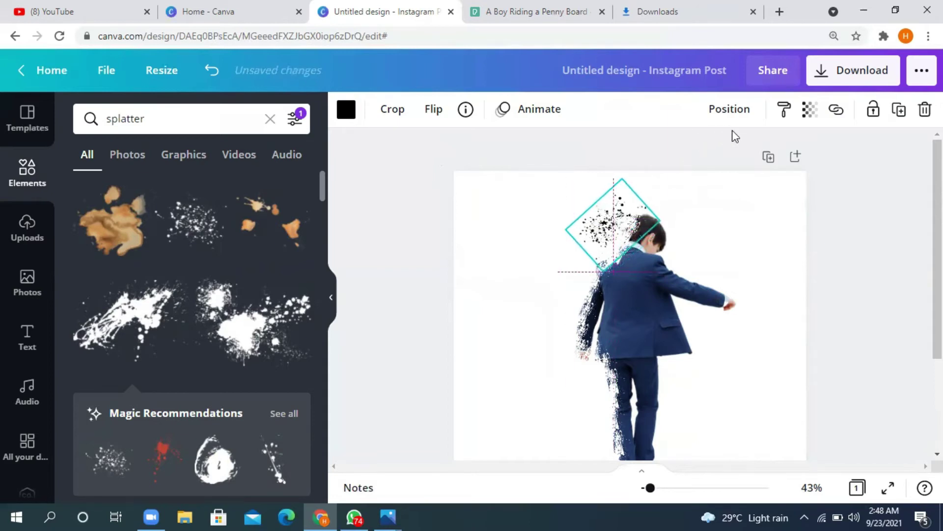
click(722, 112)
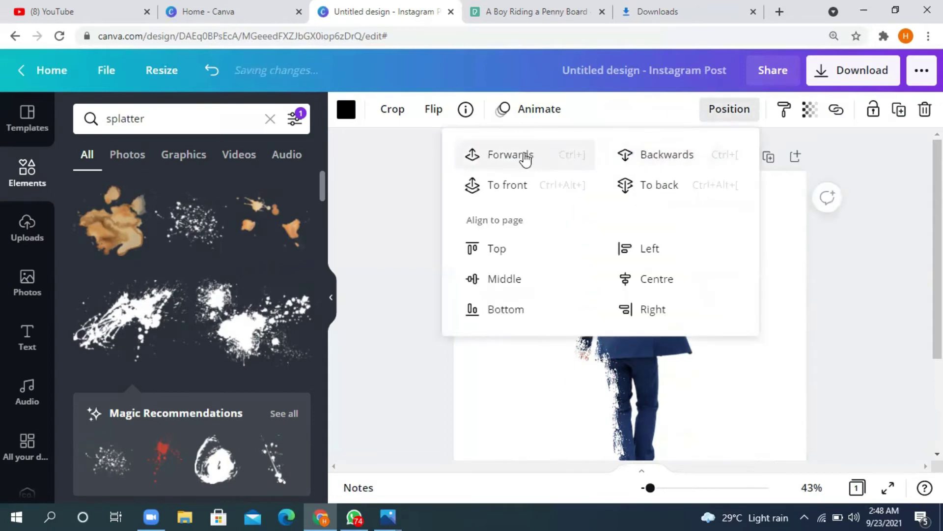
click(837, 295)
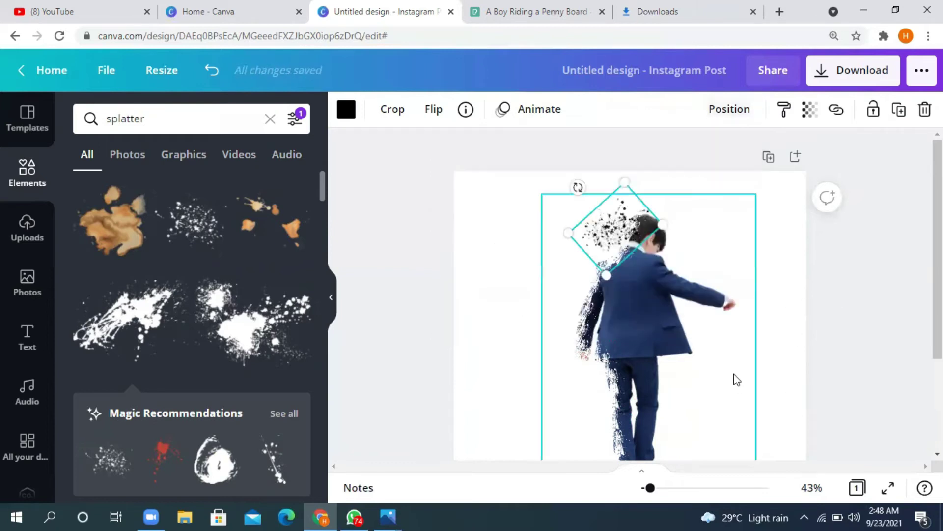
mouse_move(599, 225)
mouse_down()
mouse_move(590, 223)
mouse_move(609, 227)
mouse_up()
drag(664, 256, 664, 257)
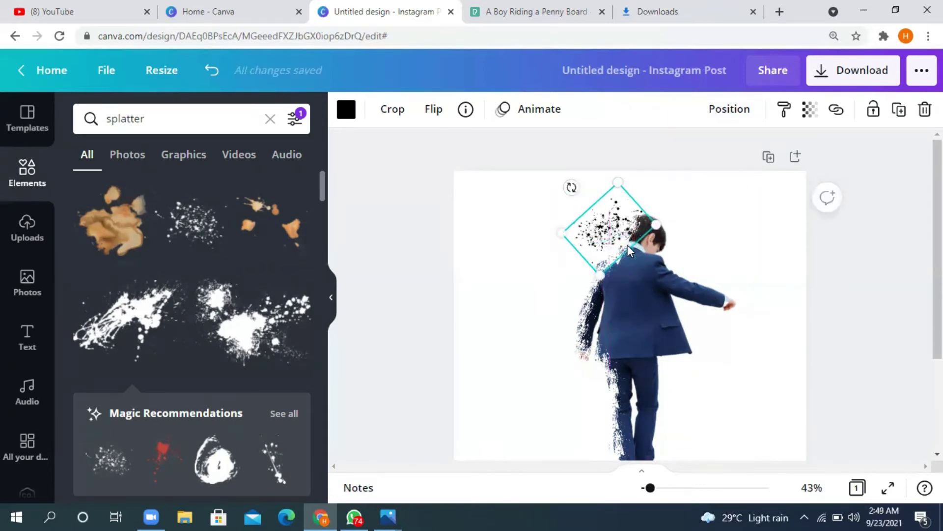
key(ctrl+z)
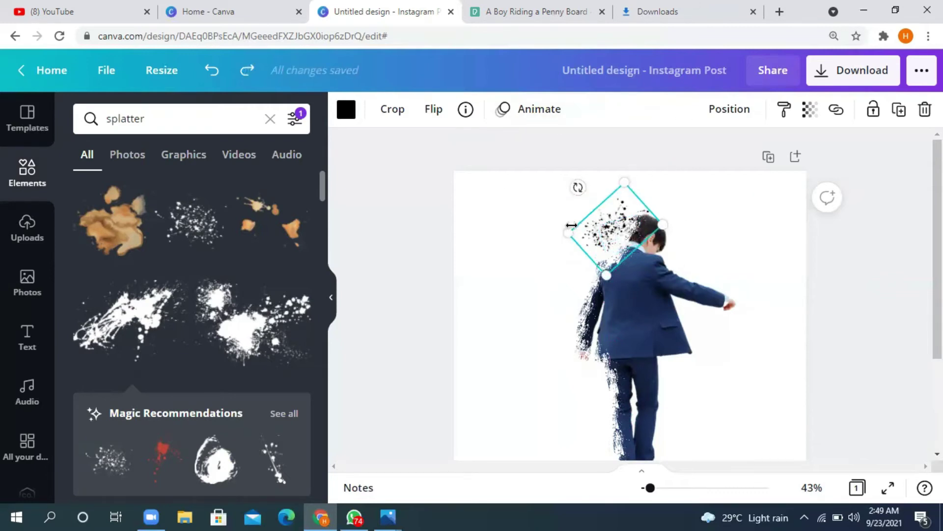
Step: Shrink the fine-dot splatter further beside the boy's head and recolour it with the dark navy photo colour
drag(619, 251, 624, 222)
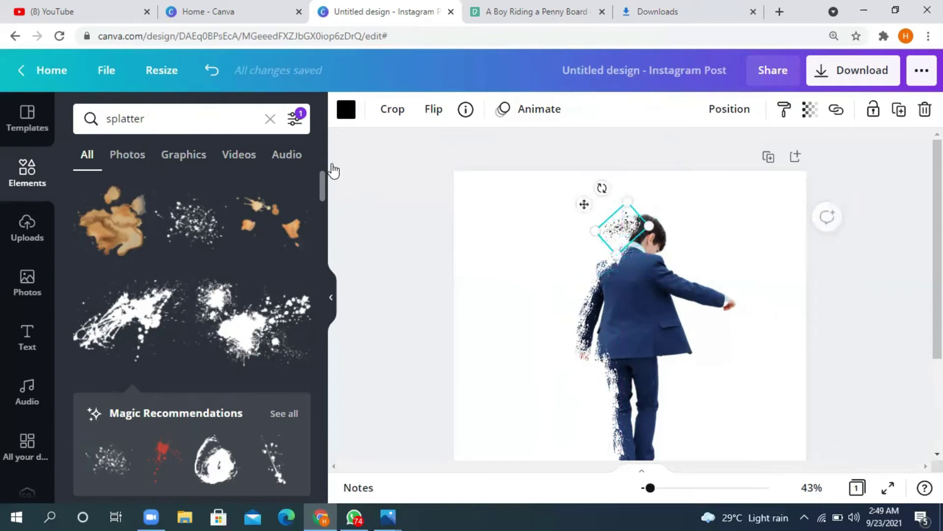
click(347, 110)
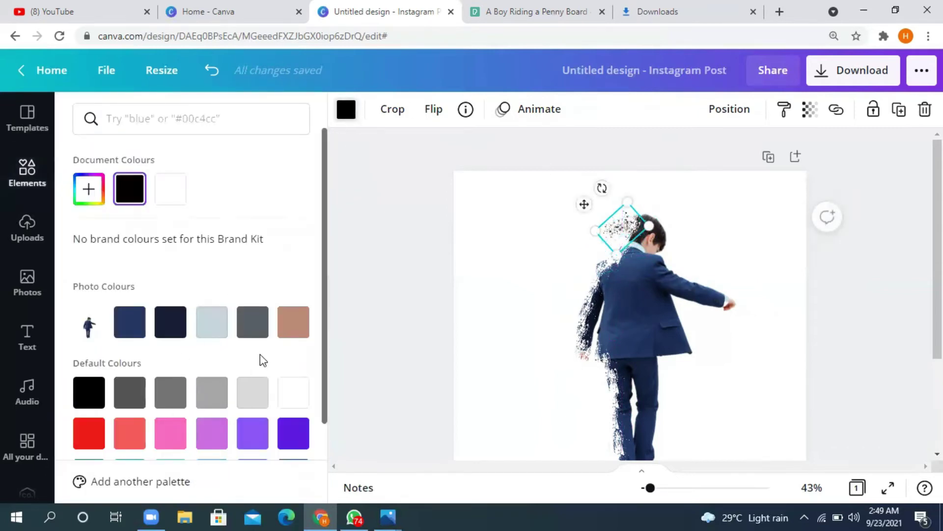
click(168, 326)
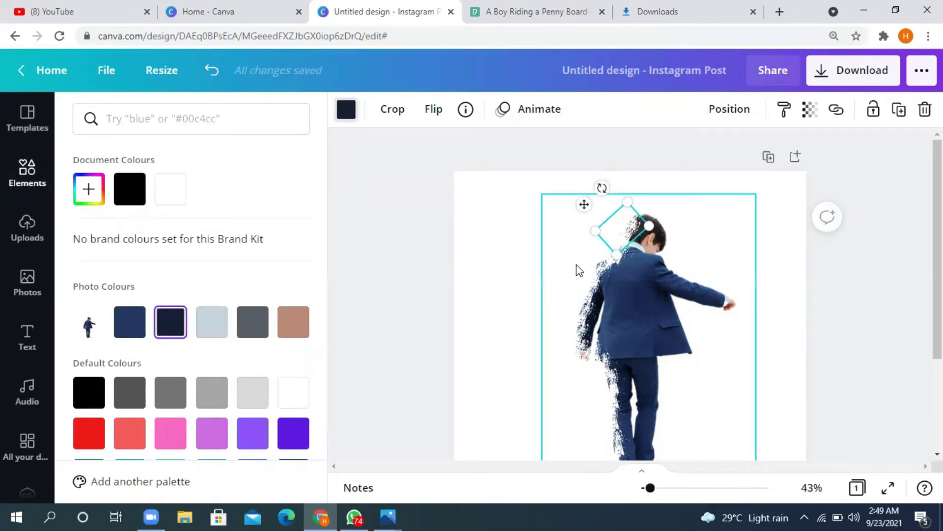
Step: Layer dark navy dot splatters behind the head and neck, and place a light blue-grey copy just above the left shoulder
drag(631, 233, 637, 240)
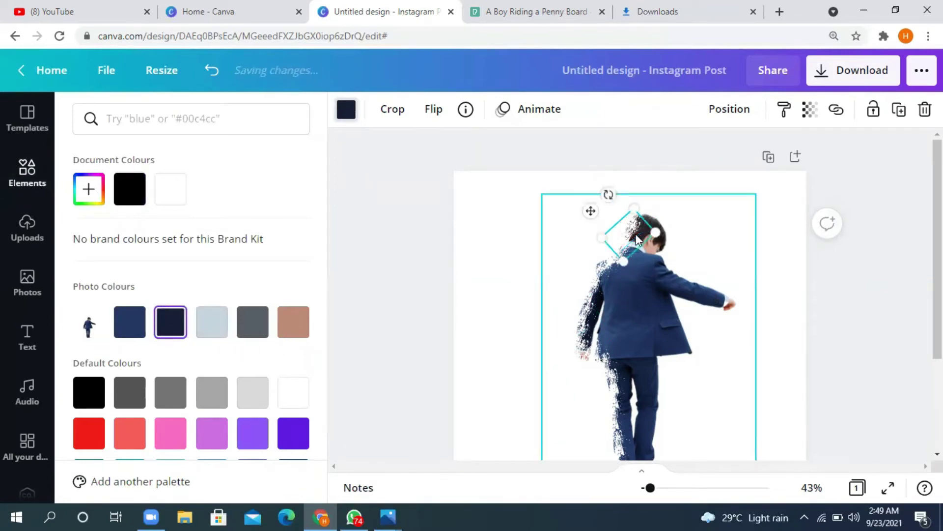
mouse_move(623, 242)
mouse_down()
mouse_move(558, 275)
mouse_move(621, 249)
mouse_up()
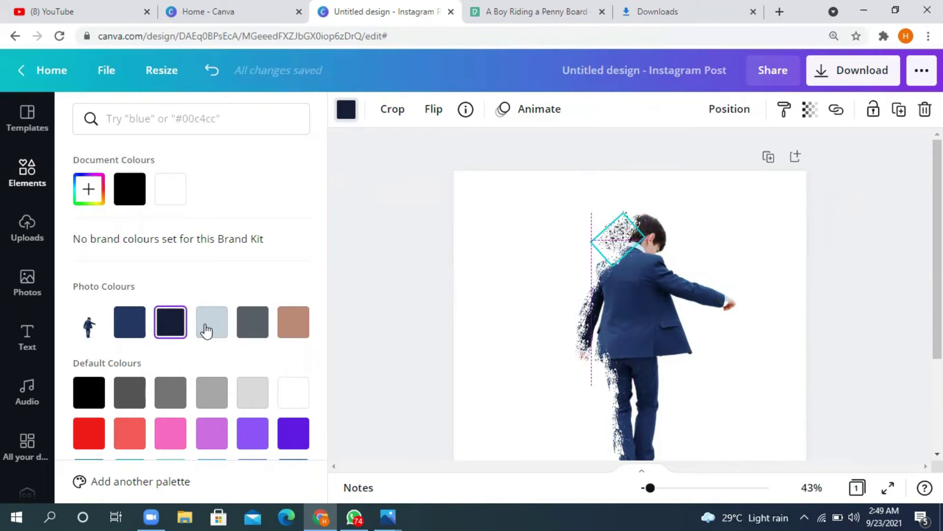
click(222, 329)
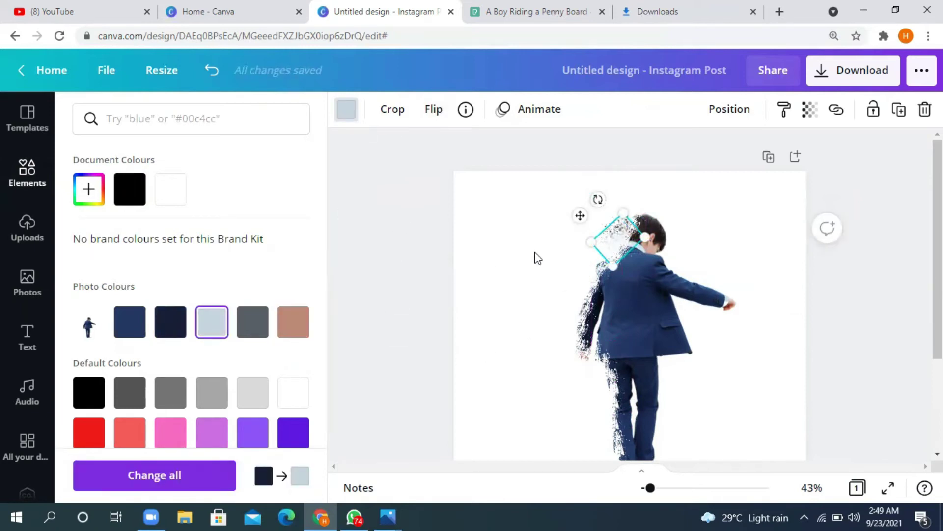
mouse_move(611, 251)
mouse_down()
mouse_move(617, 258)
mouse_move(586, 240)
mouse_move(605, 254)
mouse_up()
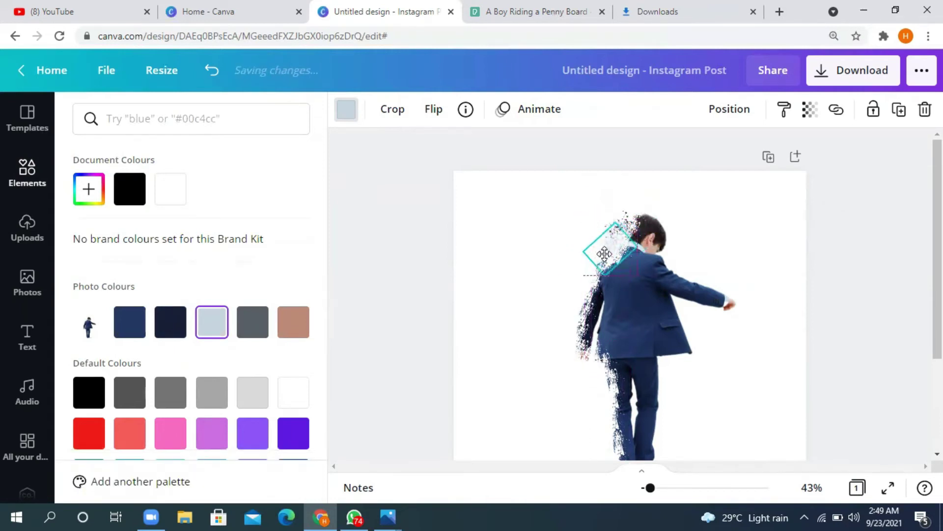
Step: Recolour the dot splatter with the photo's medium navy blue and spread copies along the left arm and shoulder
click(130, 335)
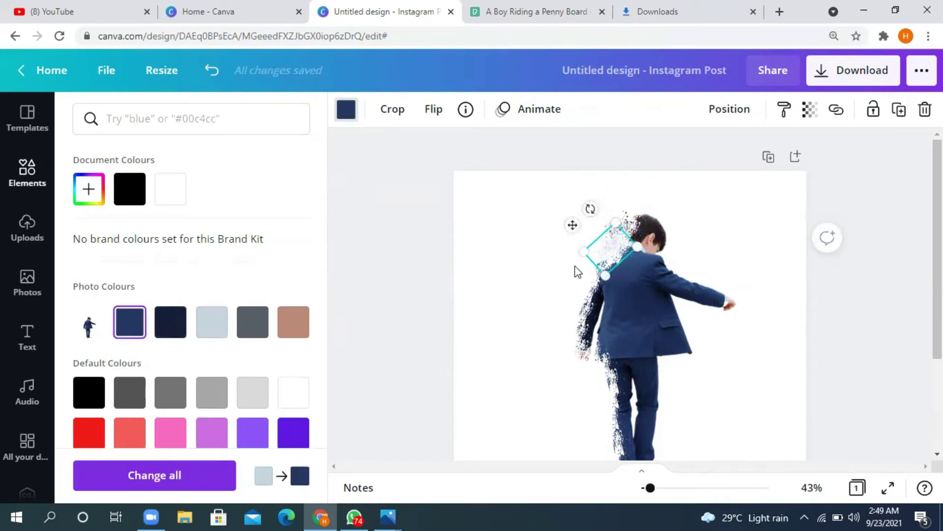
drag(620, 246, 602, 339)
drag(577, 303, 621, 238)
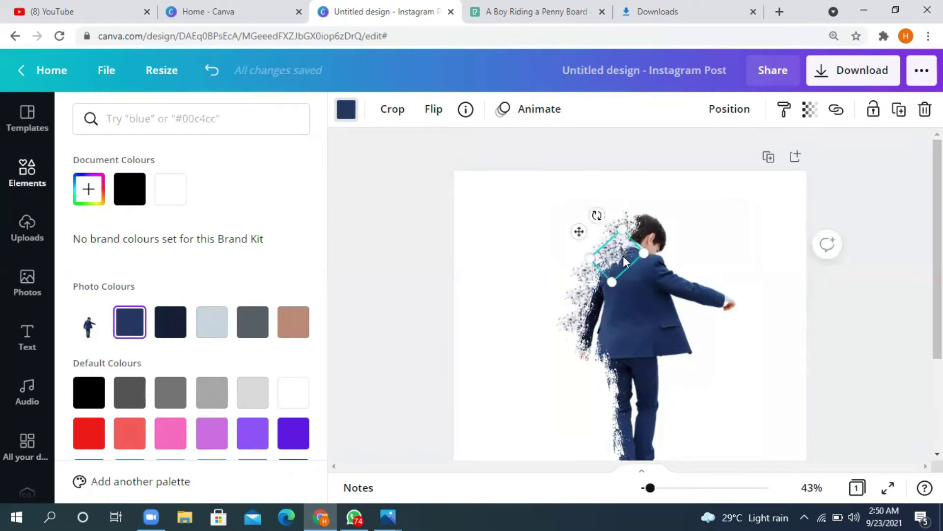
Step: Place more medium navy dot splatter copies along the outer edge of the boy's left forearm
drag(575, 358, 577, 307)
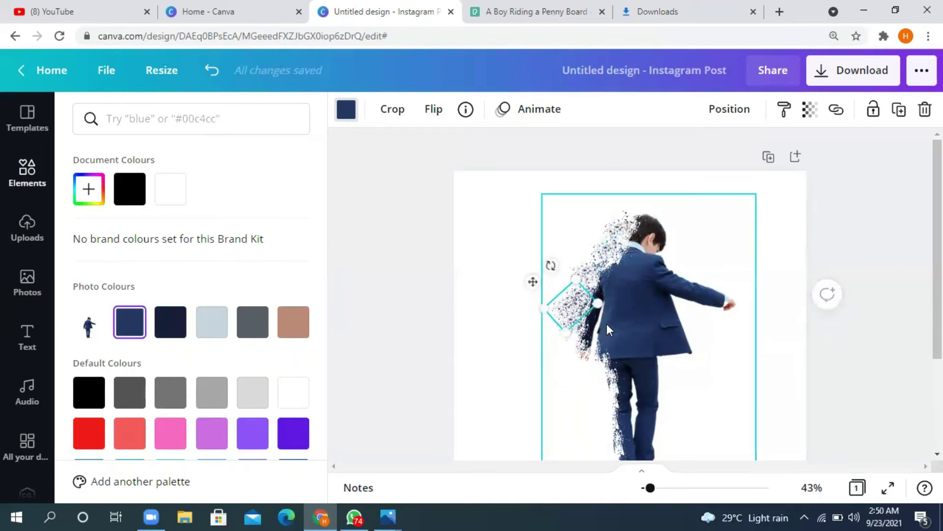
drag(572, 306, 571, 335)
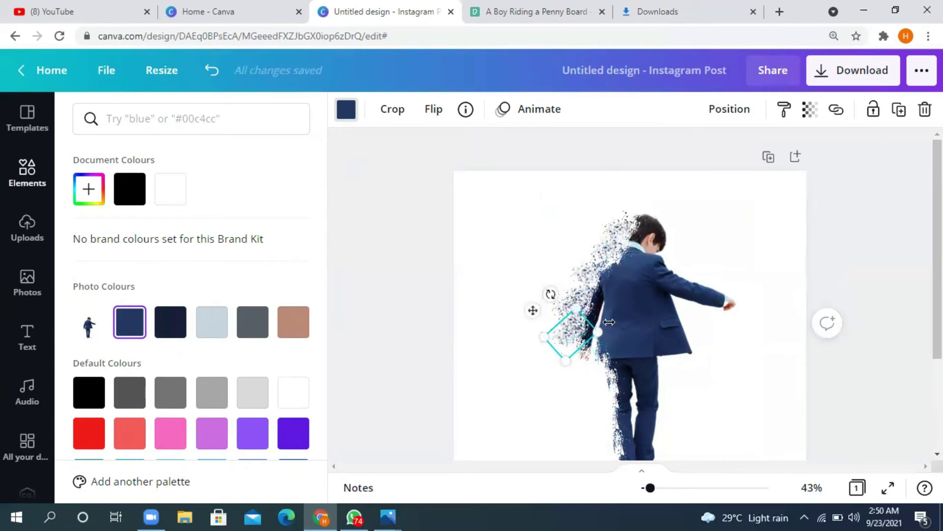
drag(598, 290, 625, 257)
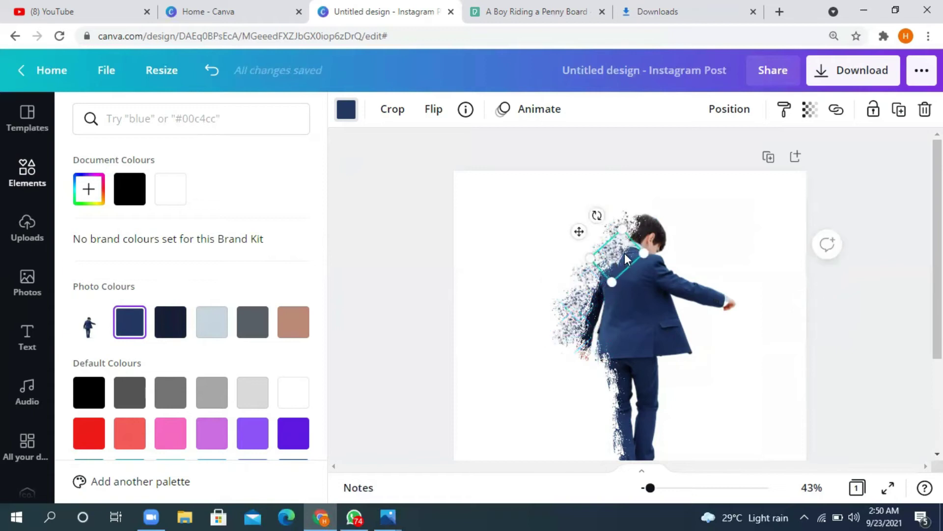
Step: Place a dot splatter copy over the boy's left hand and recolour it with the brown skin-tone photo colour
drag(562, 387, 576, 352)
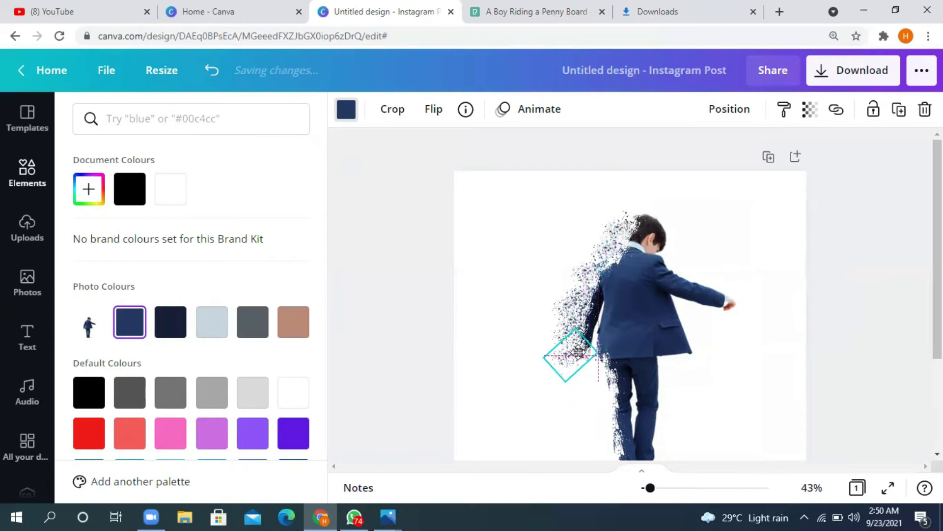
click(304, 323)
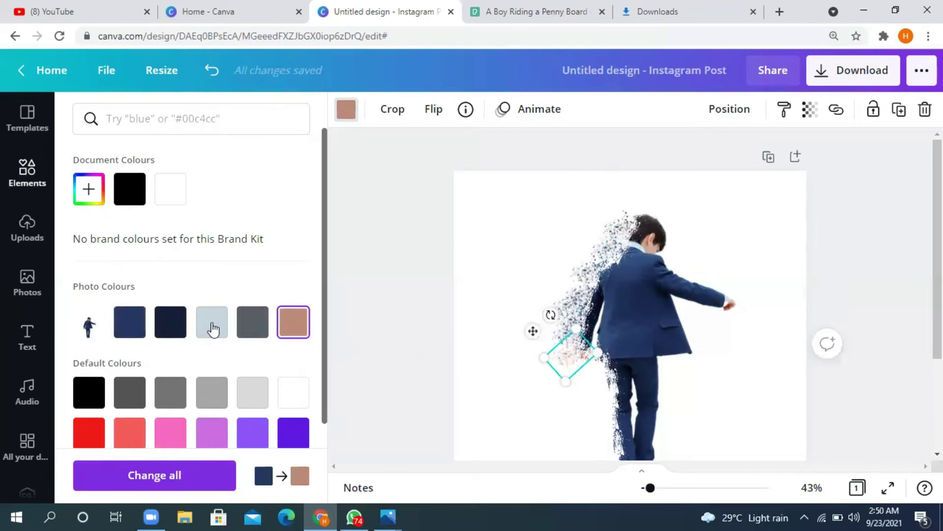
drag(605, 346, 589, 308)
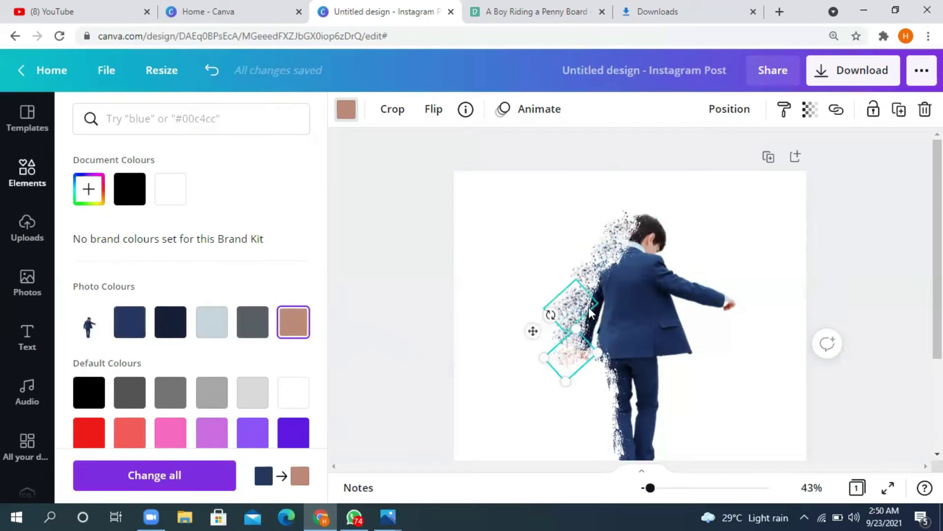
Step: Add medium navy dot splatter copies below the left hand, along the hip and upper thigh
click(609, 269)
mouse_move(603, 363)
mouse_down()
mouse_move(596, 392)
mouse_move(573, 386)
mouse_move(594, 368)
mouse_up()
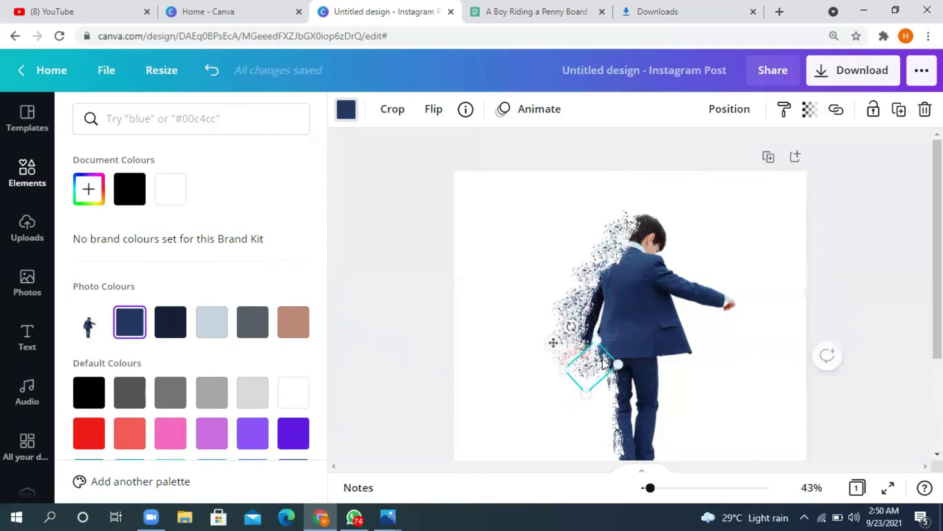
click(595, 278)
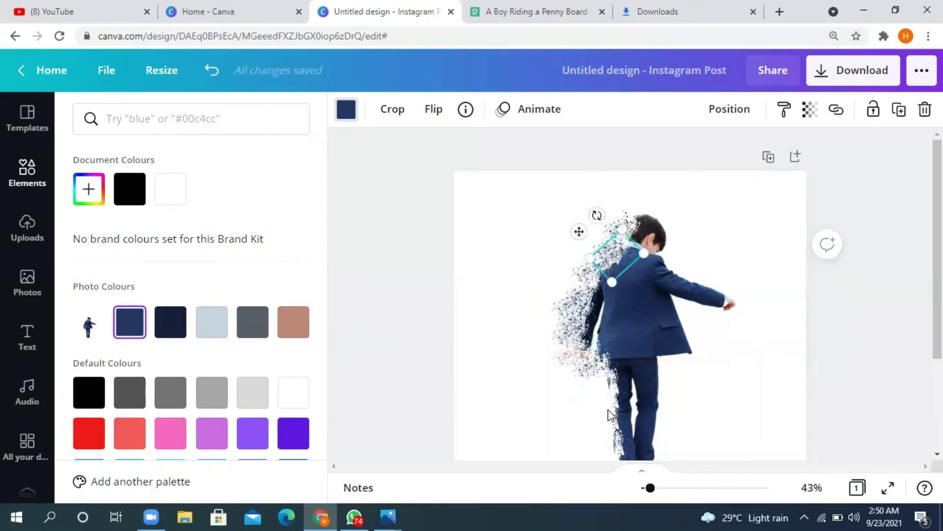
drag(603, 428, 603, 378)
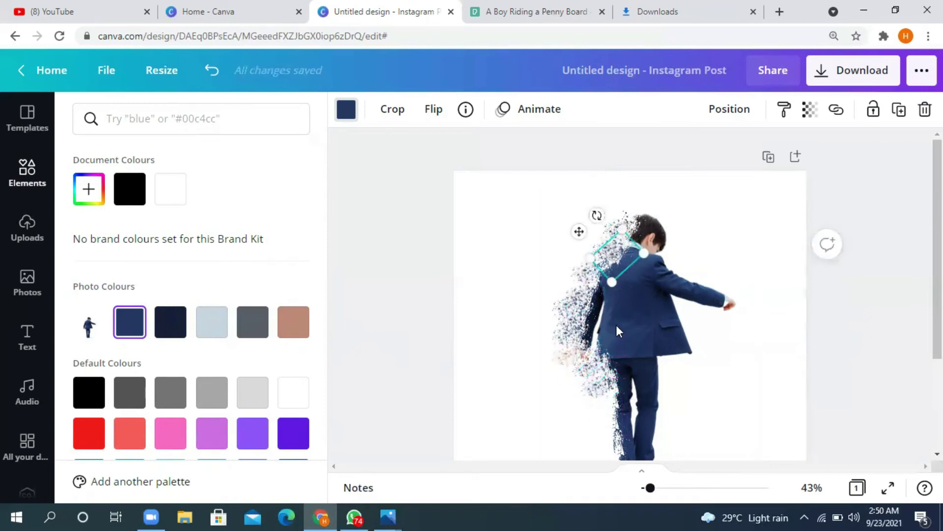
mouse_move(607, 406)
mouse_down()
mouse_move(604, 419)
mouse_move(608, 399)
mouse_move(596, 409)
mouse_up()
Step: Continue the medium navy dot splatters down the eroded edge of the trousers to the knee
scroll(590, 303, down, 3)
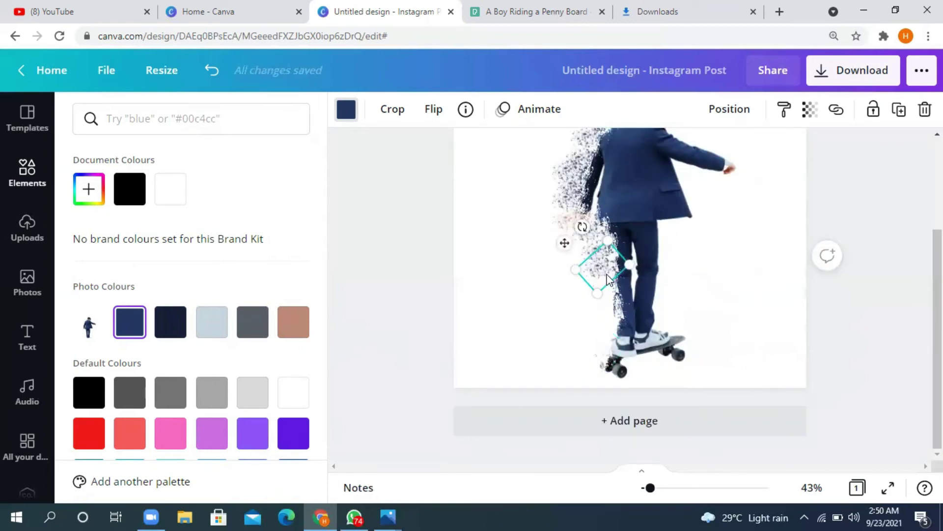
key(shift+Right)
key(shift+Right)
key(shift+Right)
key(shift+Down)
key(shift+Down)
key(shift+Down)
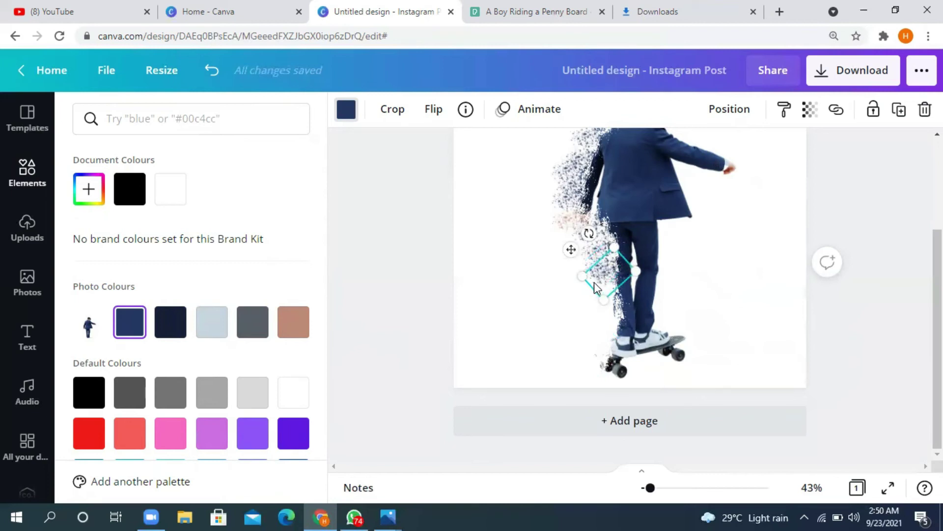
drag(595, 283, 619, 294)
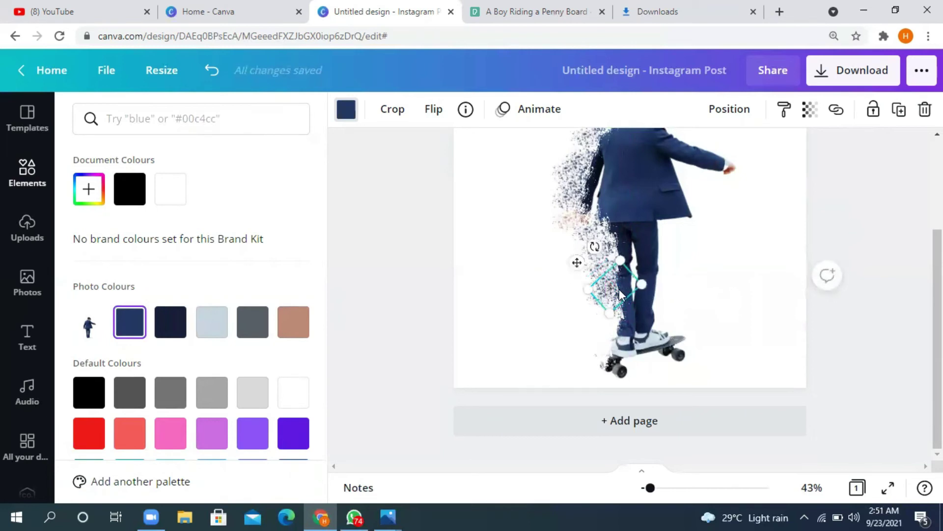
Step: Extend the medium navy dot splatters along the lower leg down to the shoe
drag(610, 329, 600, 362)
drag(590, 395, 594, 387)
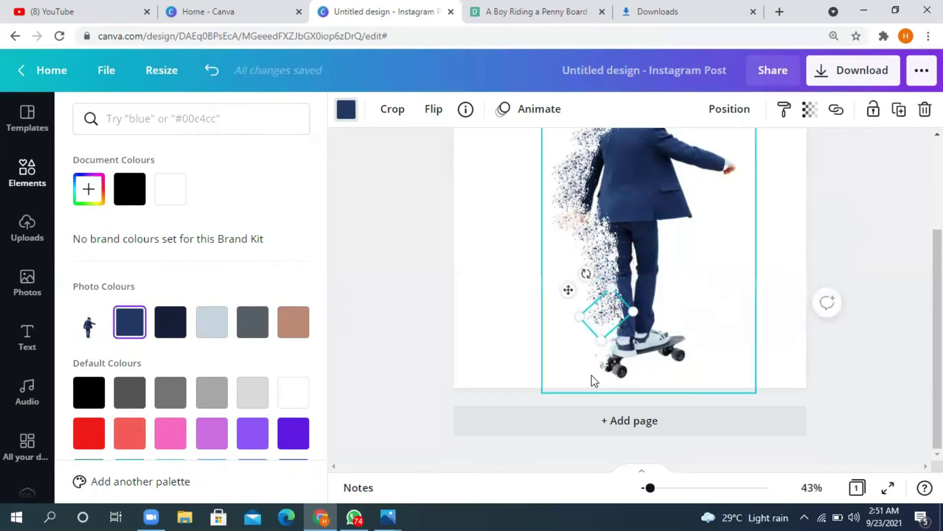
drag(611, 340, 616, 310)
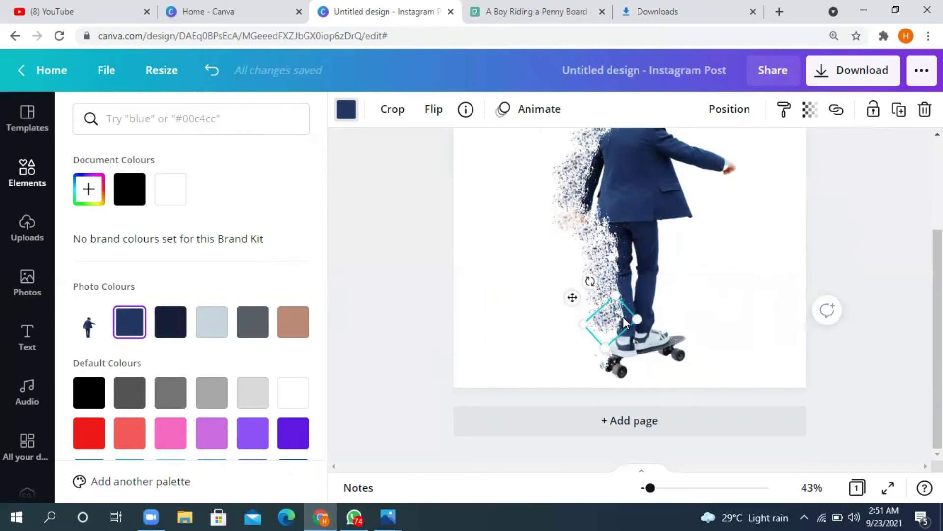
drag(623, 311, 615, 329)
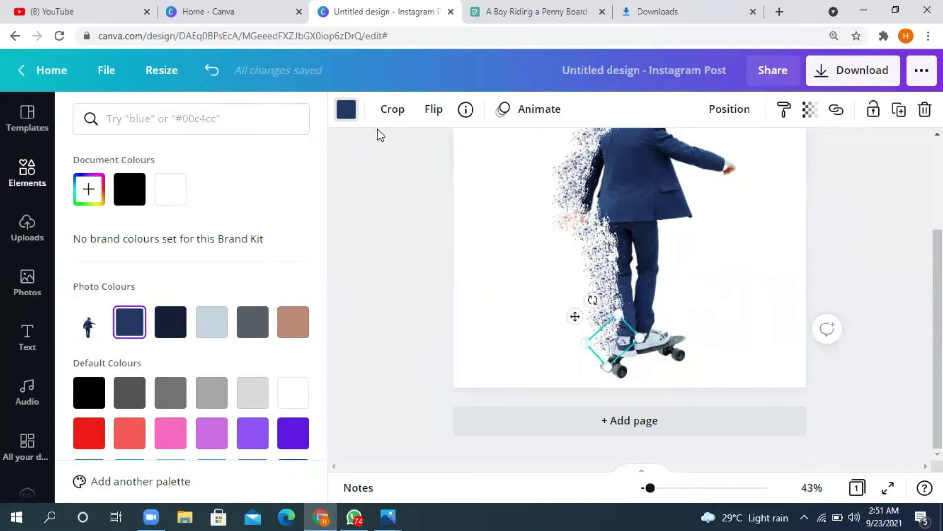
Step: Recolour the dot splatter at the shoe light blue-grey, and add a dark grey copy over the shoe and skateboard
click(218, 324)
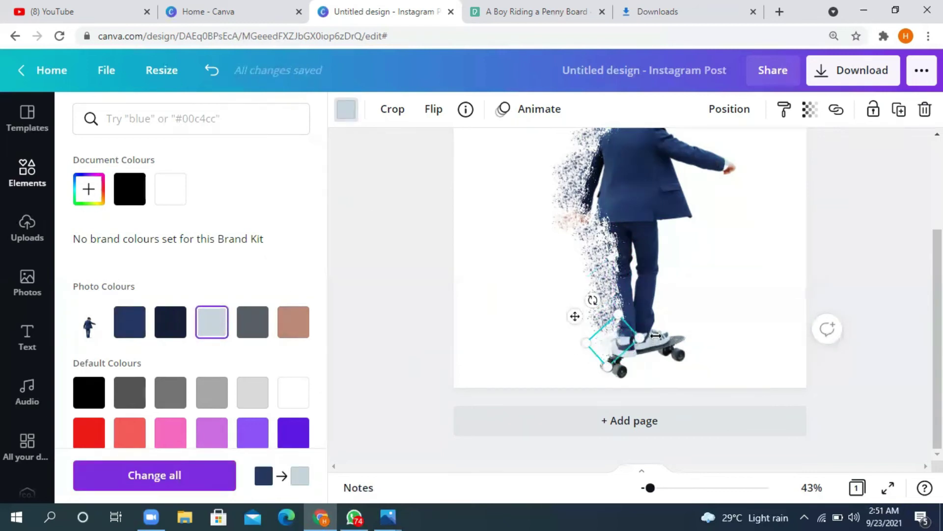
drag(626, 336, 632, 342)
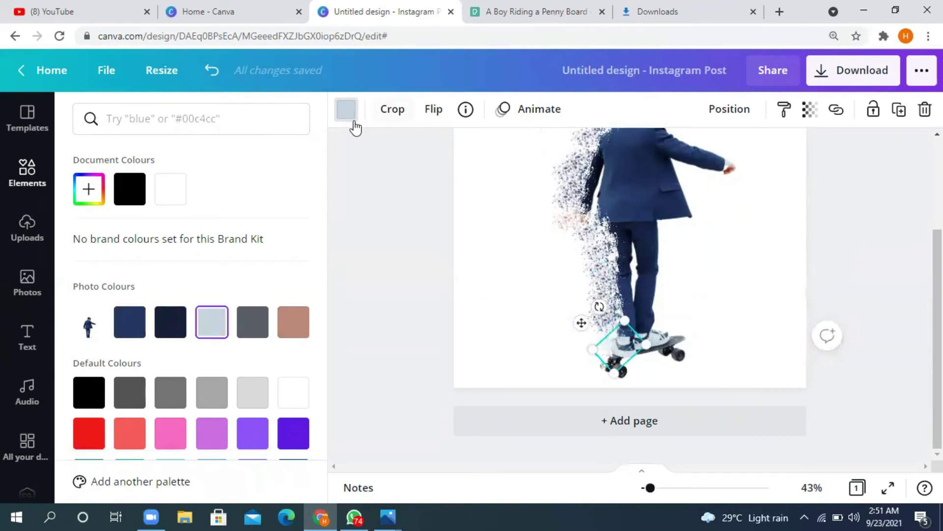
click(250, 328)
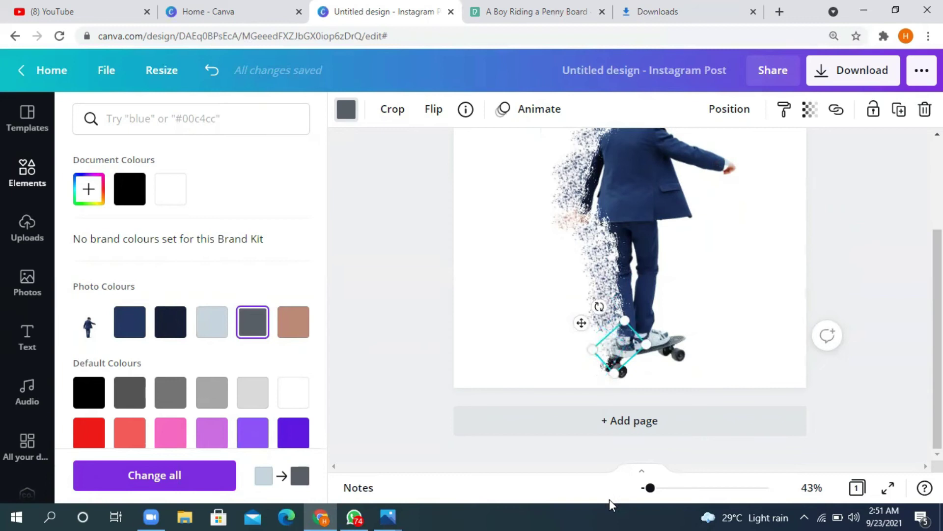
Step: Place a dot splatter copy beside the skateboard's rear end, recolour it dark navy, and add another copy just above it
drag(582, 328, 569, 364)
click(167, 320)
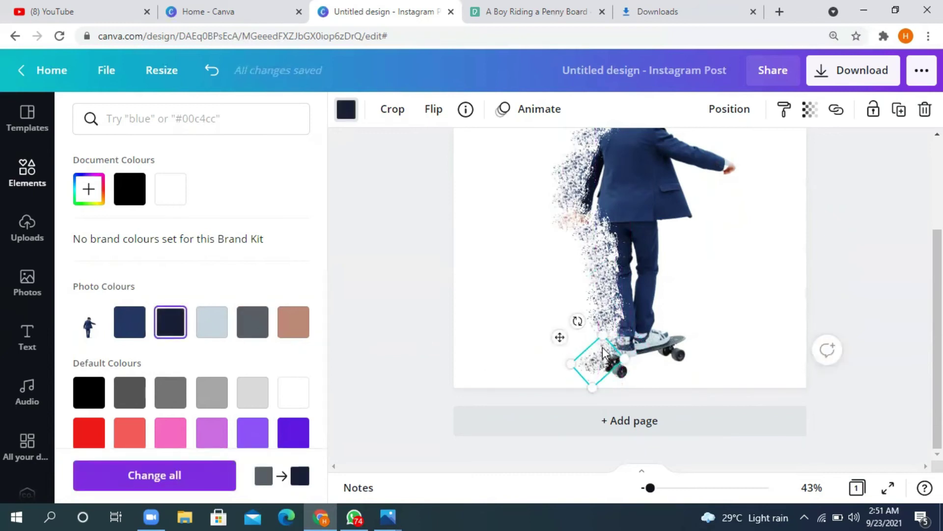
mouse_move(593, 351)
mouse_down()
mouse_move(599, 357)
mouse_move(596, 330)
mouse_move(594, 340)
mouse_up()
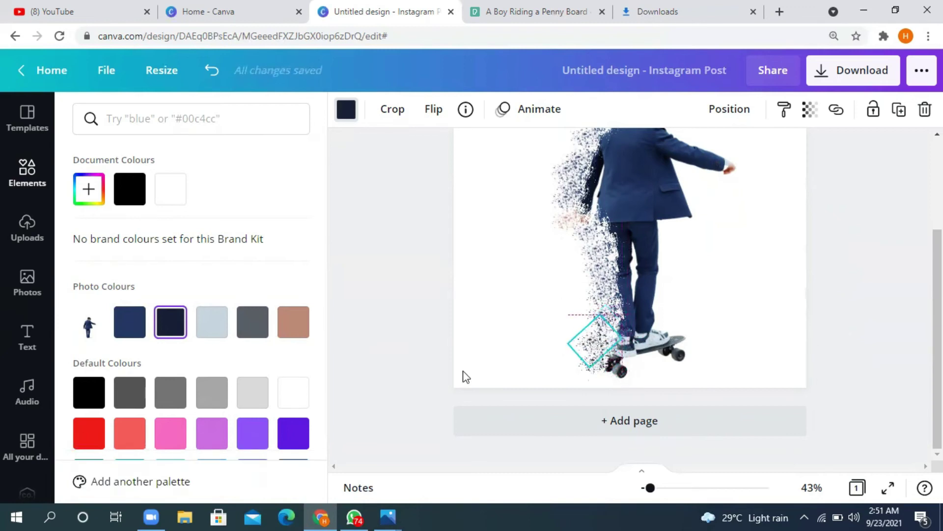
Step: Position a dark navy dot splatter copy over the skateboard's rear wheels
scroll(479, 326, up, 5)
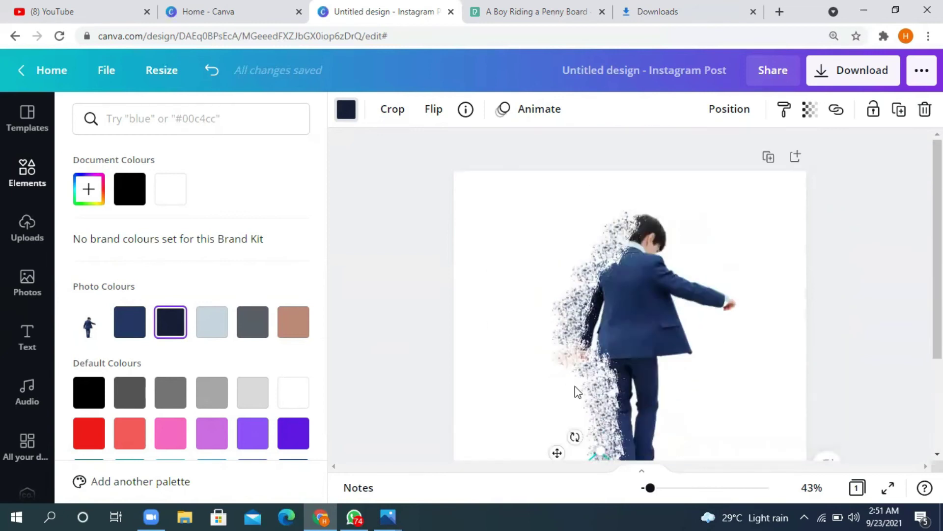
scroll(578, 391, down, 5)
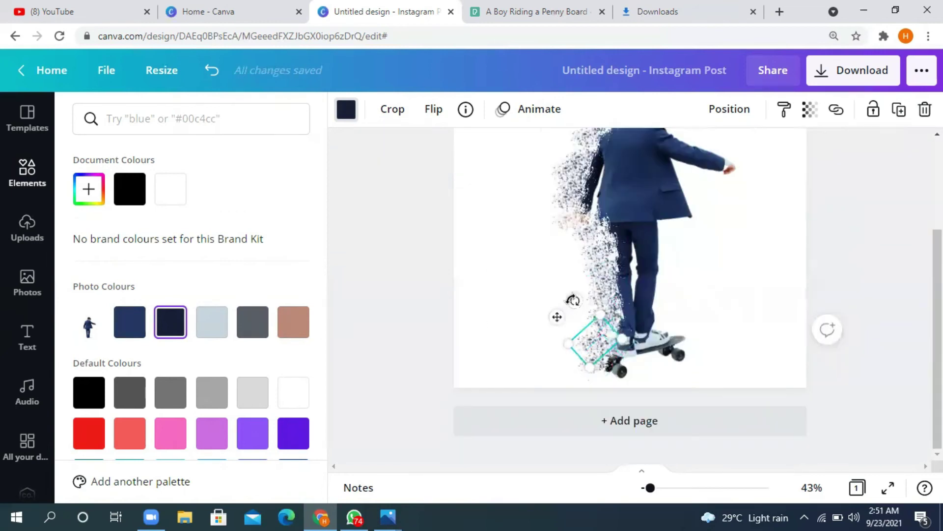
key(shift+Down)
key(shift+Down)
key(shift+Down)
key(shift+Down)
key(shift+Down)
key(shift+Down)
key(shift+Down)
key(shift+Right)
key(shift+Right)
key(shift+Right)
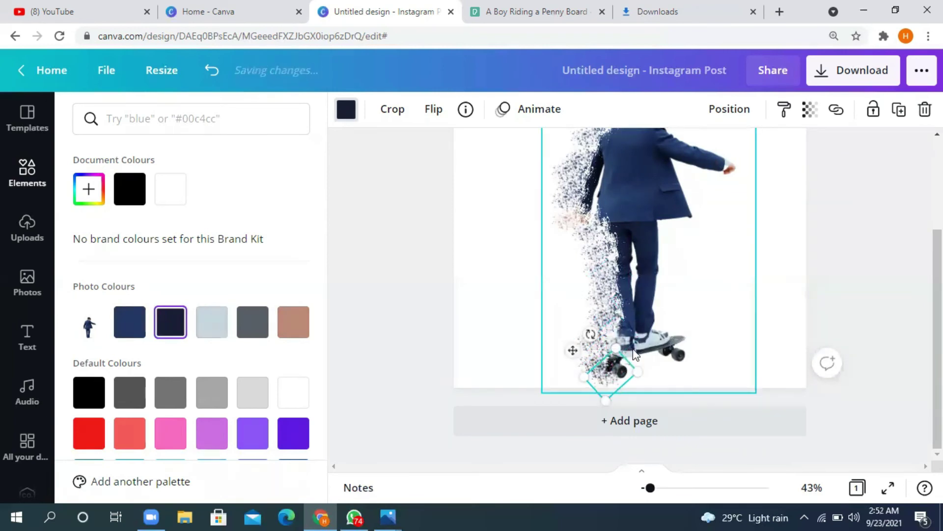
key(shift+Down)
key(shift+Right)
Step: Start an outer layer of medium navy dot splatters with one copy beside the thigh and one beside the upper arm
drag(614, 392, 543, 242)
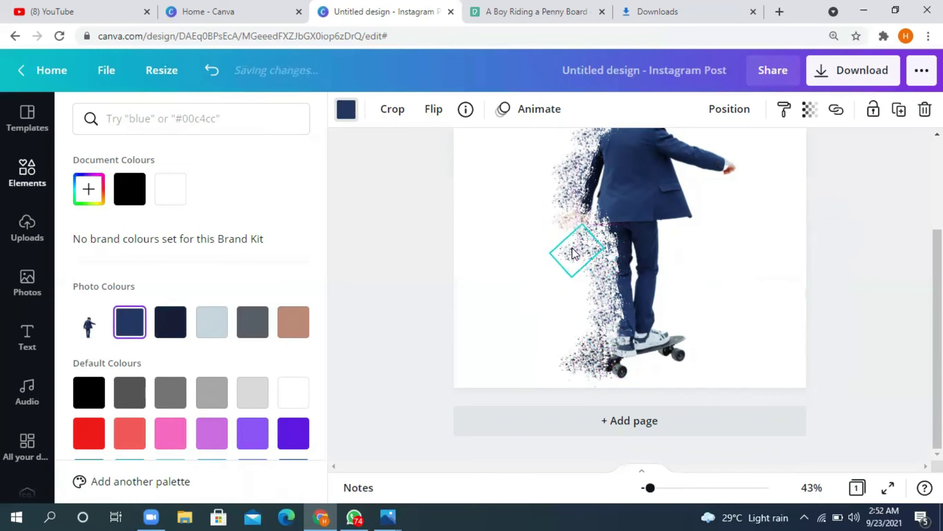
key(ctrl+z)
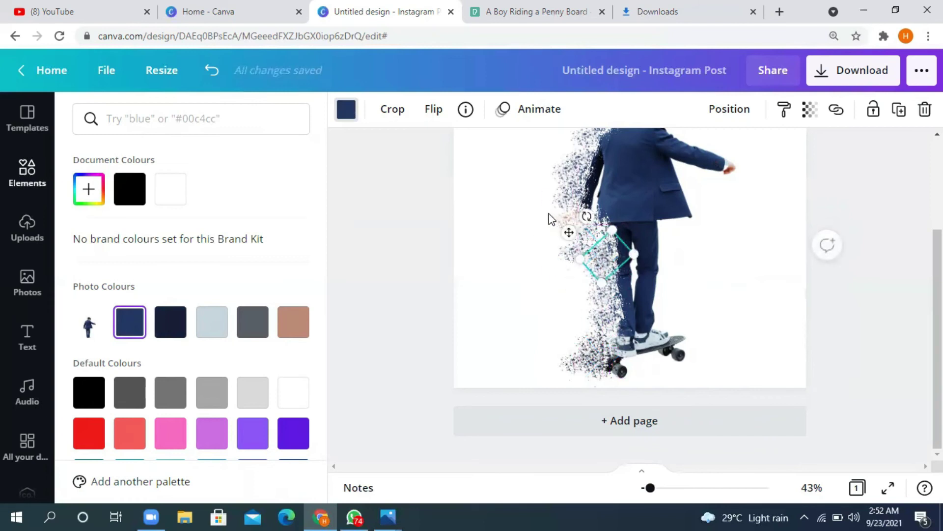
drag(607, 256, 565, 147)
key(ctrl+z)
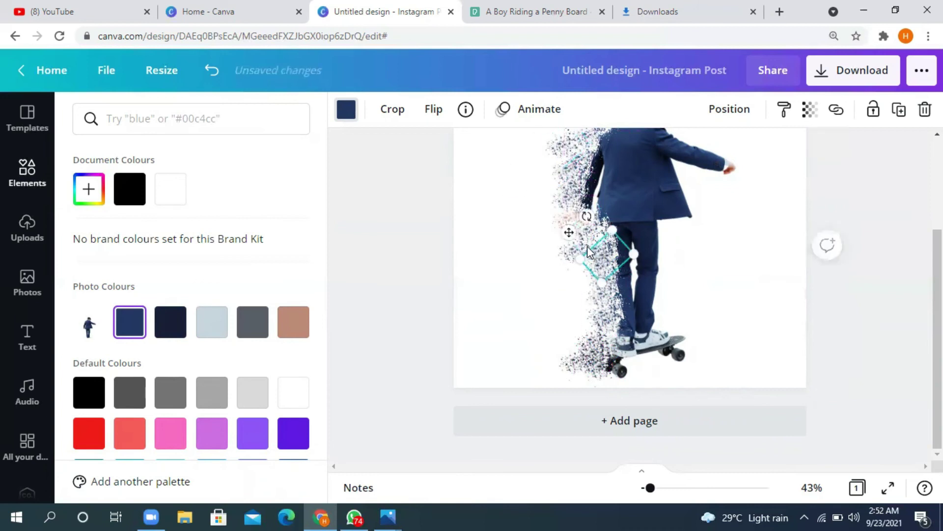
Step: Add outer medium navy dot splatter copies beside the knee and the lower leg to widen the dispersion
drag(614, 258, 578, 266)
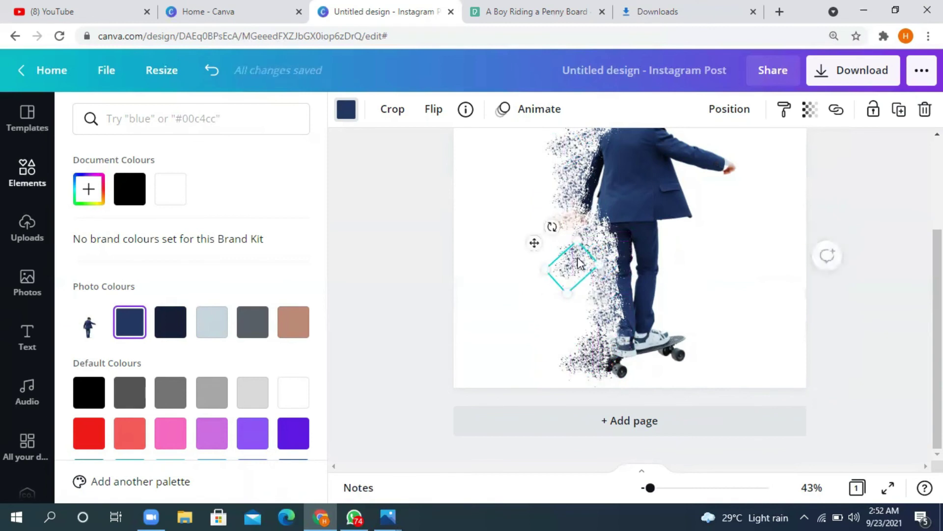
key(ctrl+d)
drag(593, 291, 566, 319)
drag(591, 281, 608, 267)
key(ctrl+d)
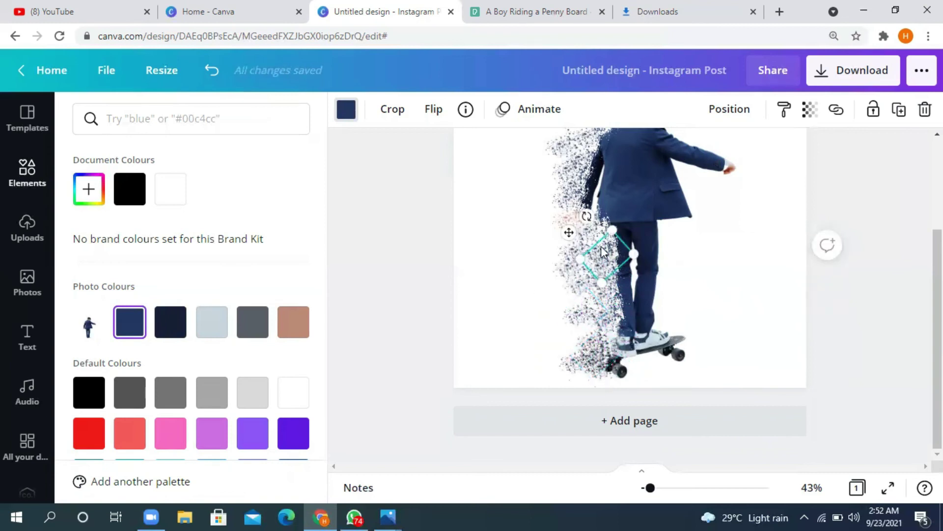
Step: Place outer medium navy dot splatter copies beside the left shoulder and behind the neck
drag(548, 147, 573, 162)
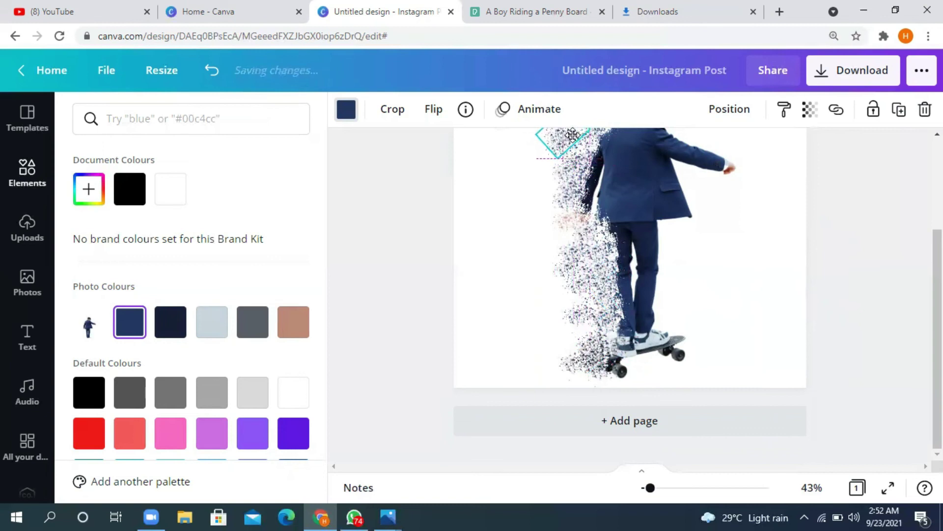
scroll(573, 162, up, 3)
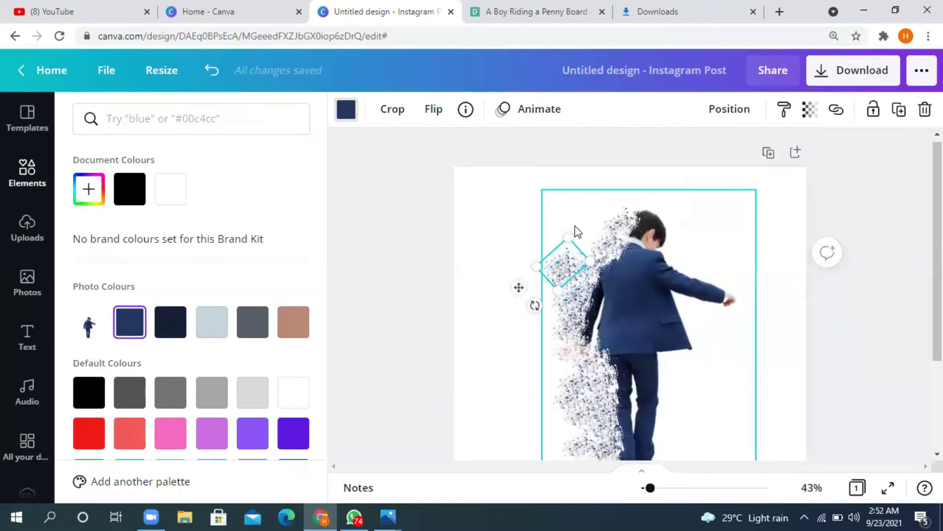
scroll(575, 226, down, 1)
drag(580, 188, 608, 338)
drag(609, 264, 591, 191)
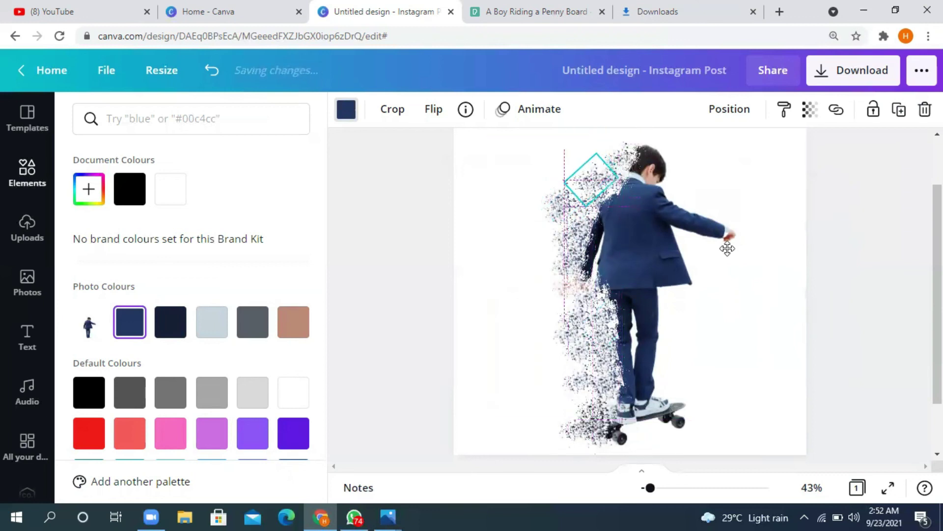
Step: Download the finished dispersion design as a JPG with the image size increased beyond the default
click(741, 306)
scroll(677, 302, up, 2)
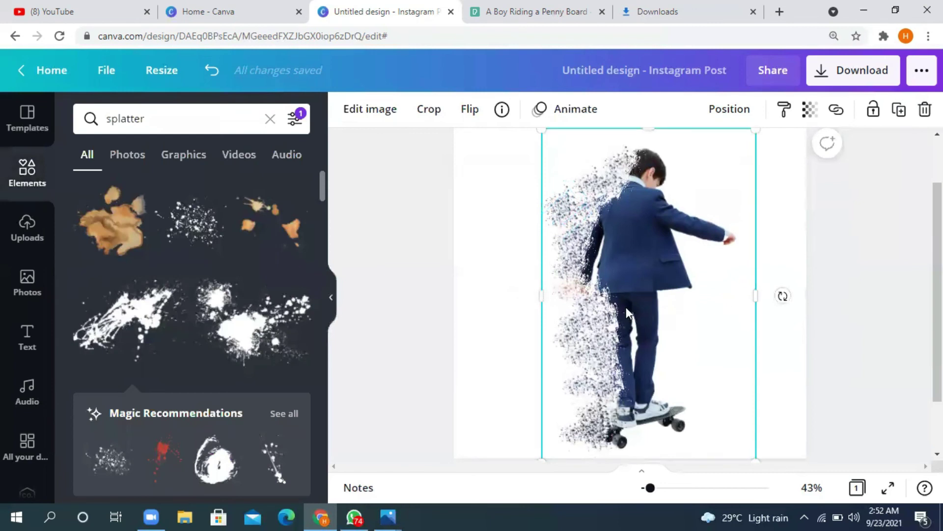
scroll(676, 302, down, 4)
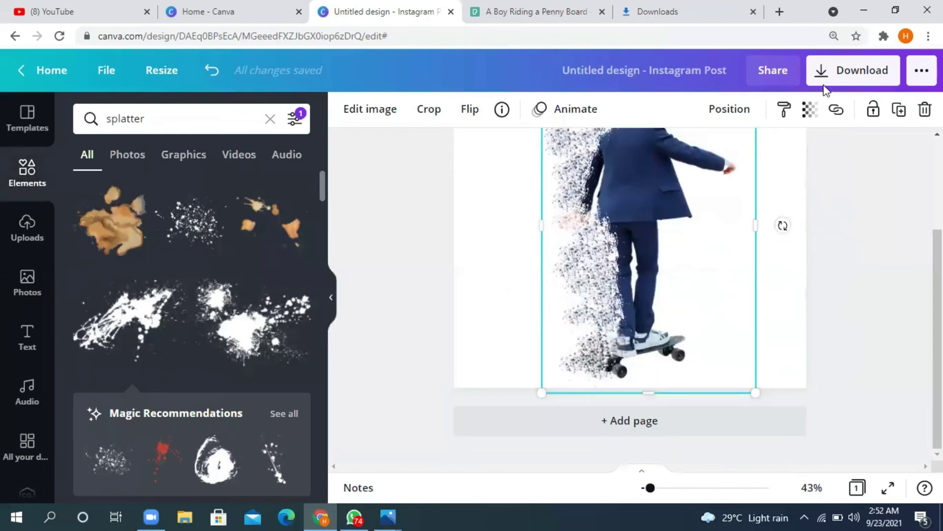
click(828, 69)
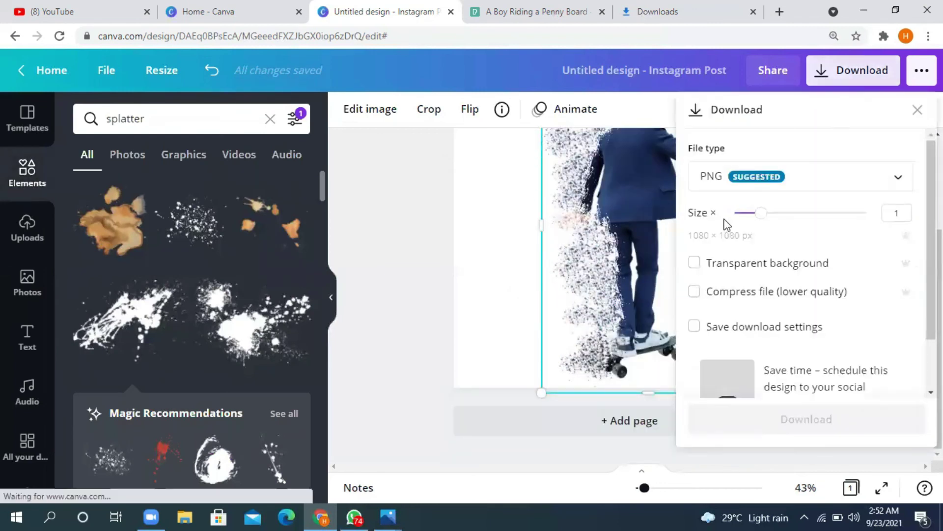
click(750, 183)
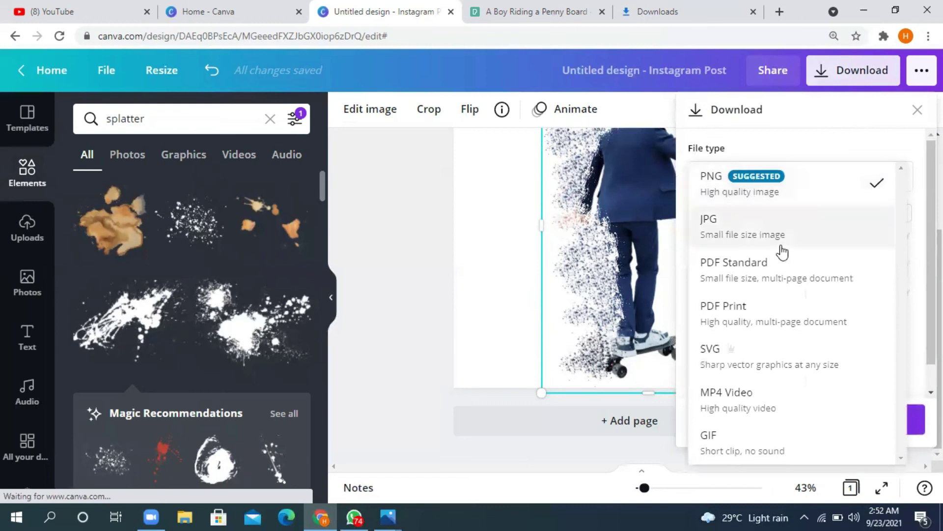
click(731, 231)
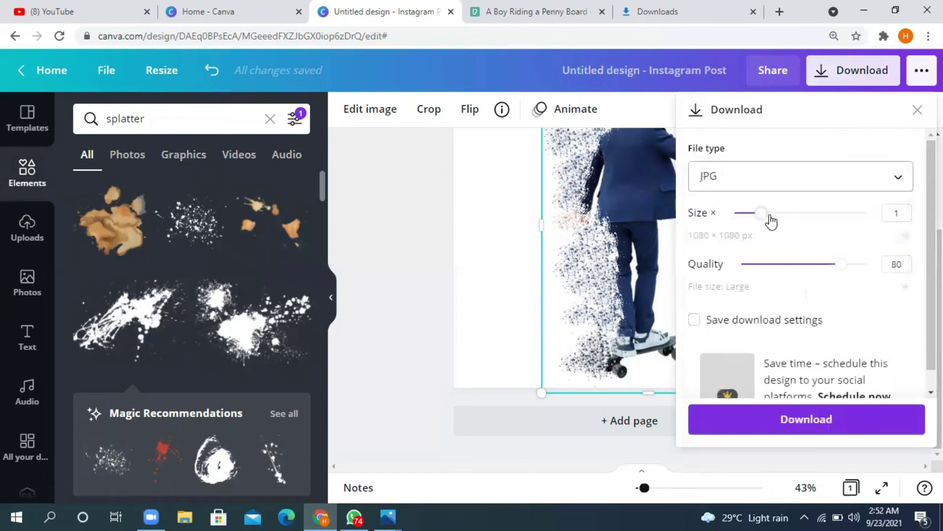
drag(770, 216, 788, 213)
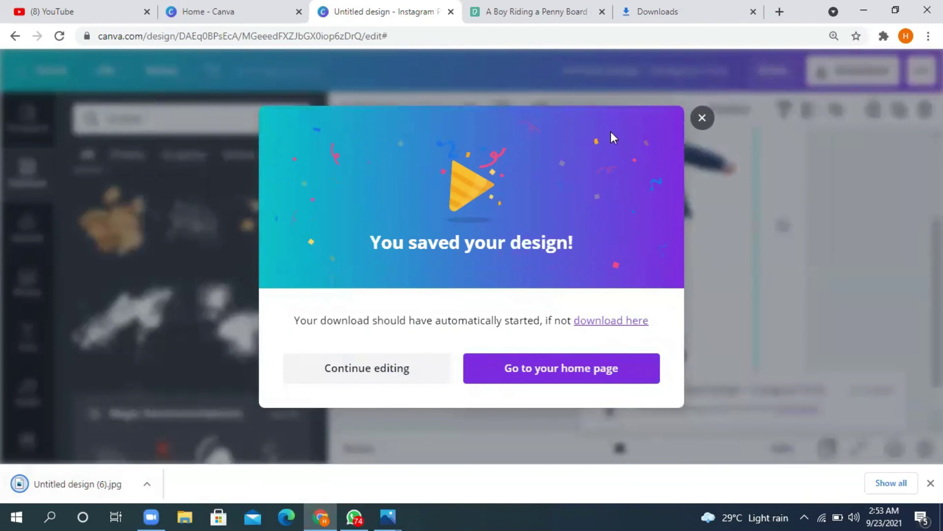
Step: Examine the downloaded Untitled design (6).jpg in Photos, checking the splatters beside the jacket, legs and skateboard up close and the whole figure
scroll(474, 274, up, 4)
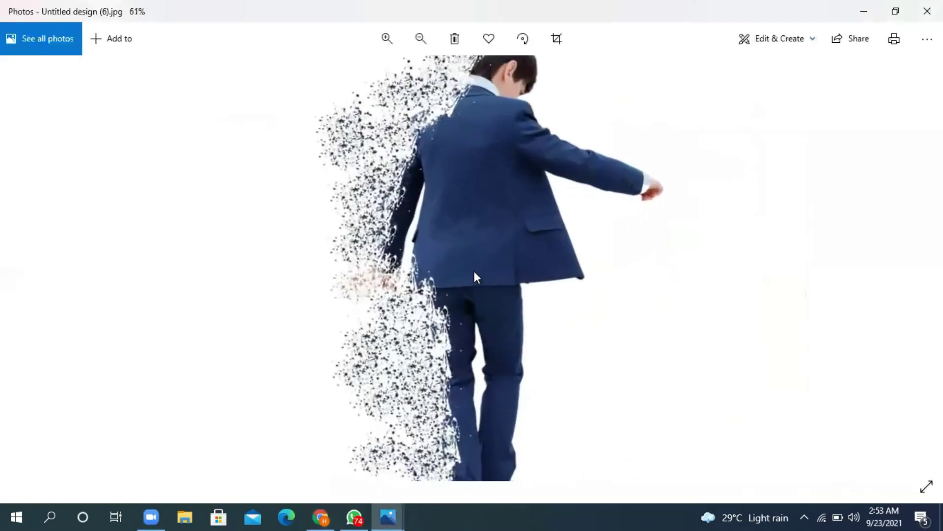
scroll(472, 376, up, 2)
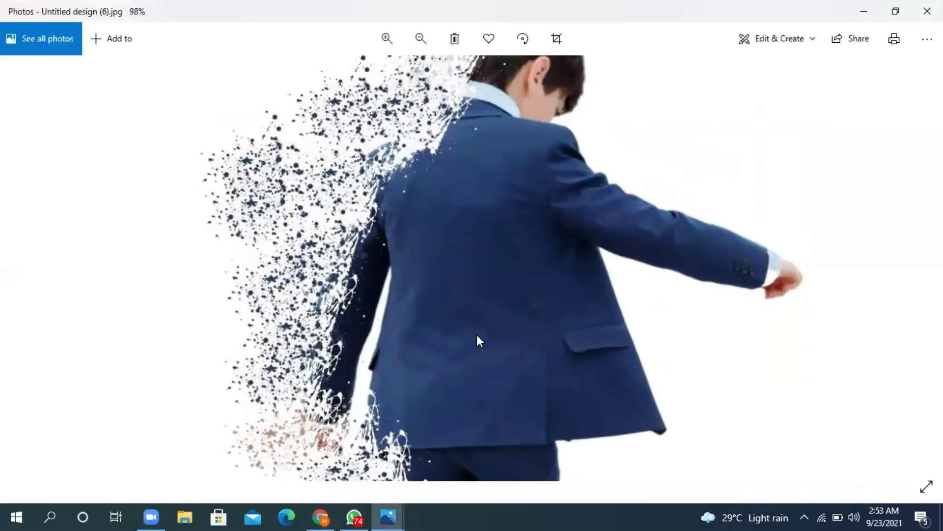
drag(503, 360, 558, 242)
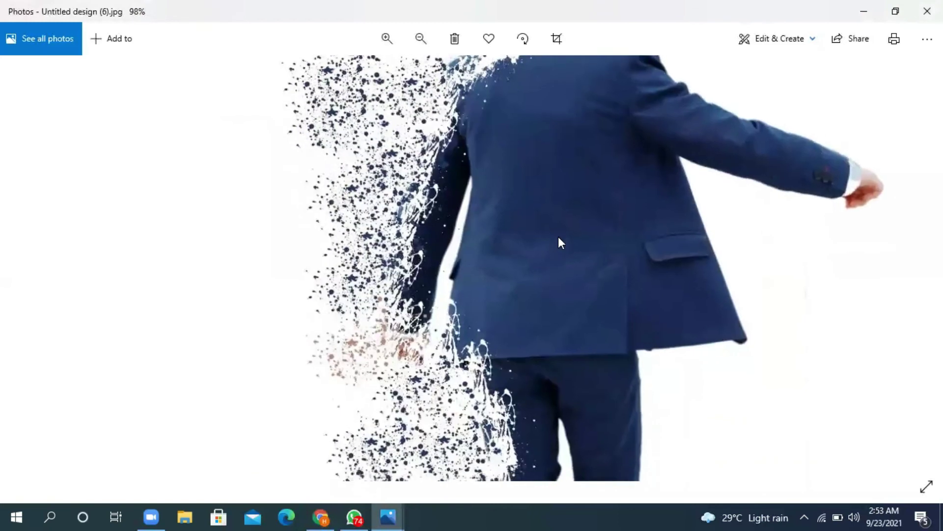
scroll(514, 246, down, 5)
scroll(524, 268, down, 2)
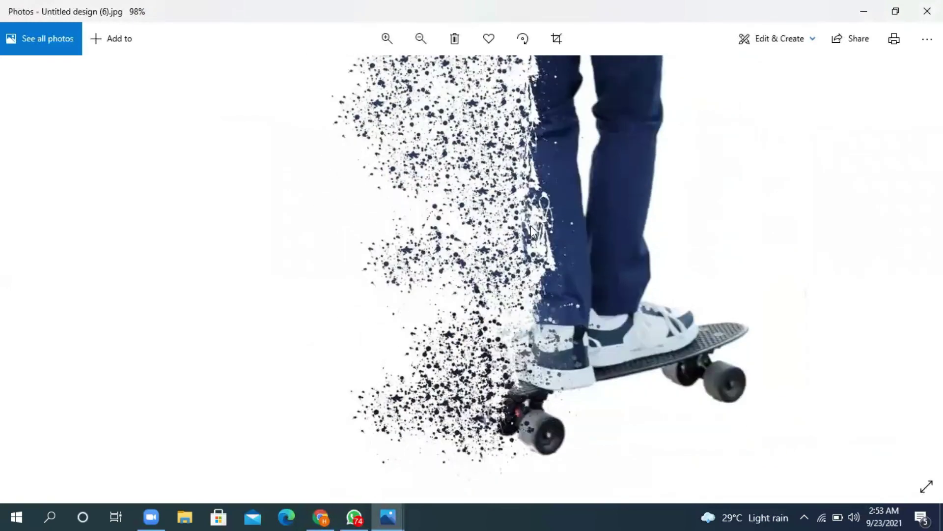
scroll(536, 285, up, 5)
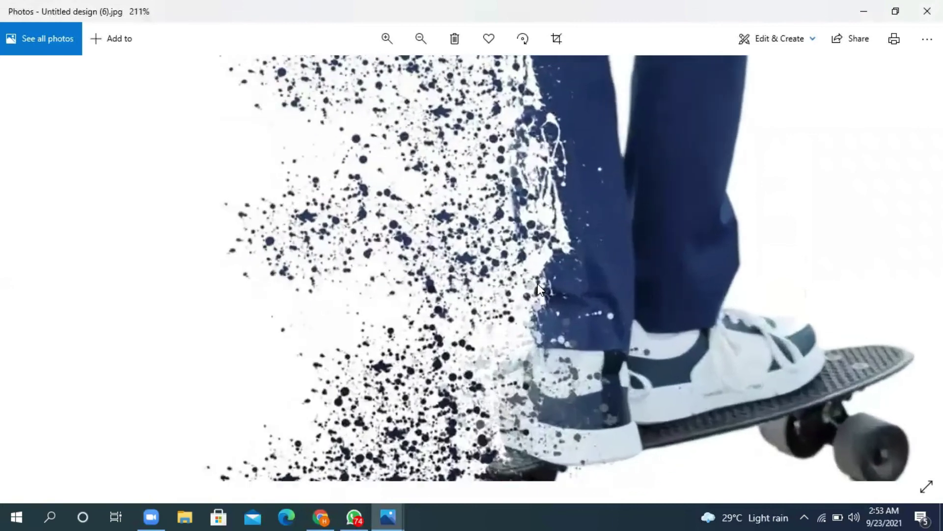
scroll(531, 445, down, 5)
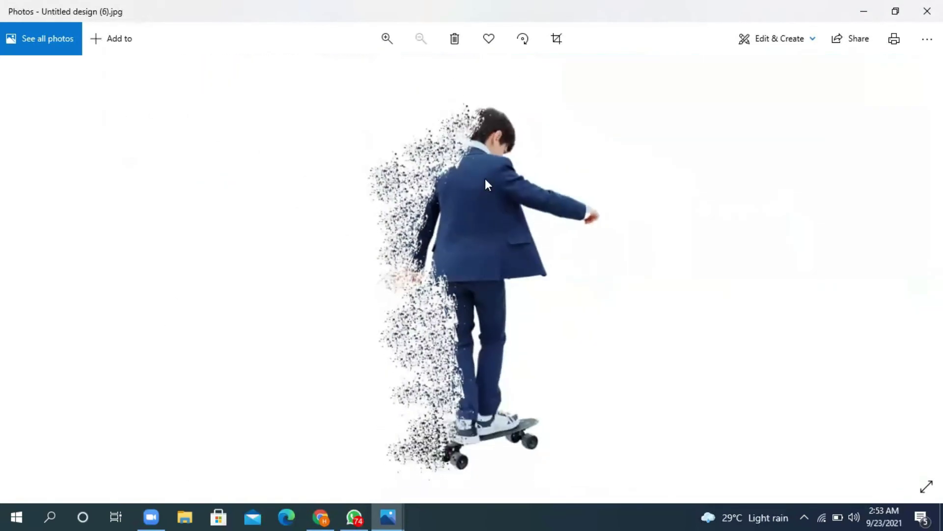
scroll(485, 297, up, 1)
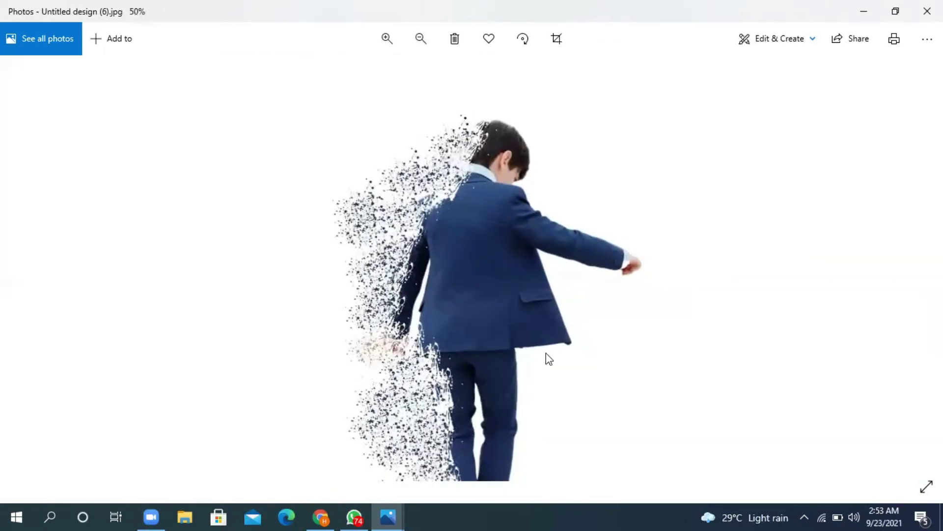